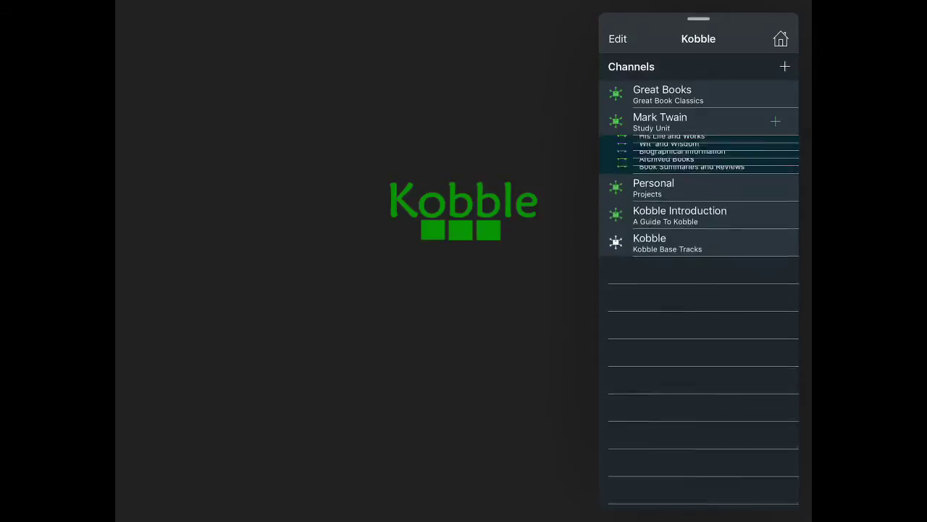
Step: Open Quote Collection from Mark Twain Quotes, then the en.wikipedia.org link under Mark Twain Biography
left_click(685, 176)
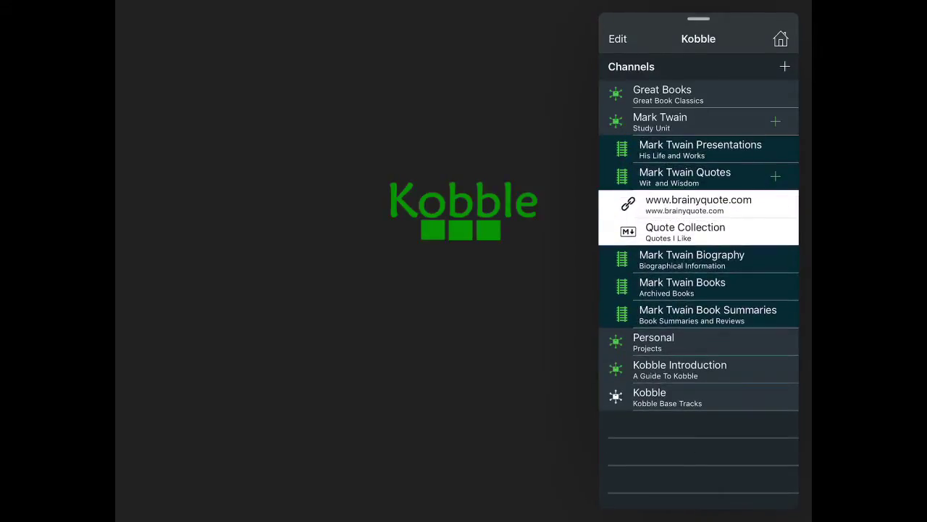
left_click(685, 232)
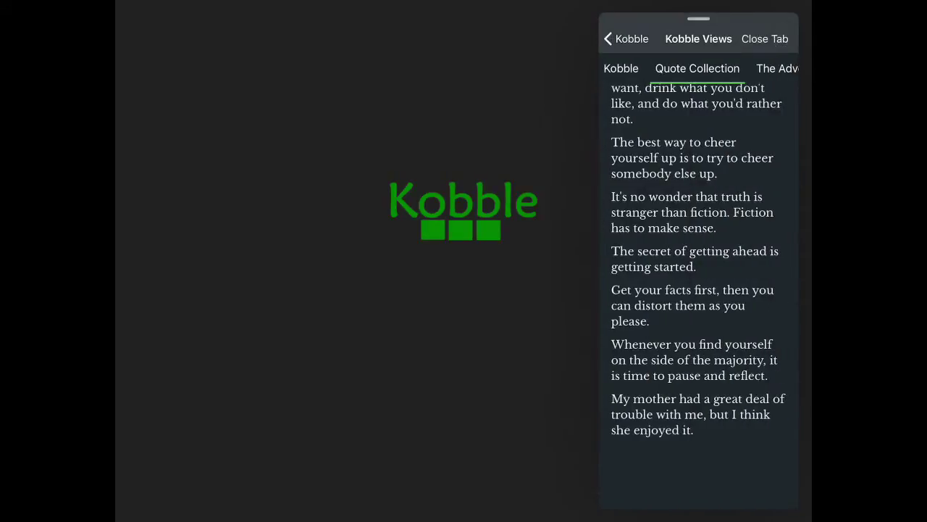
left_click(624, 39)
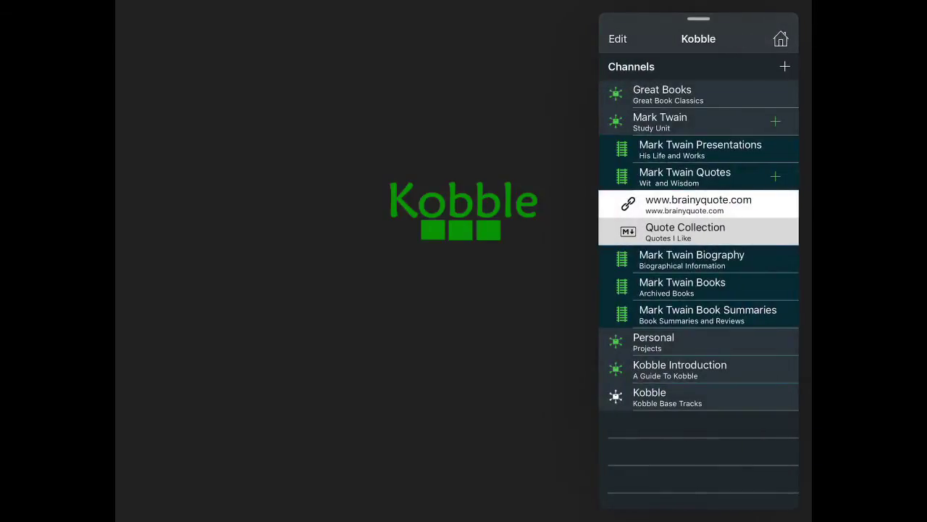
left_click(692, 259)
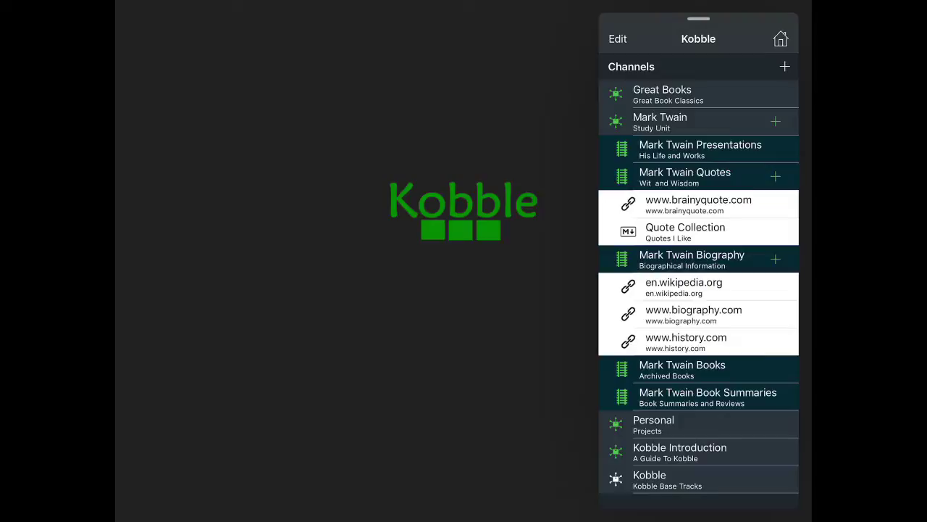
left_click(684, 287)
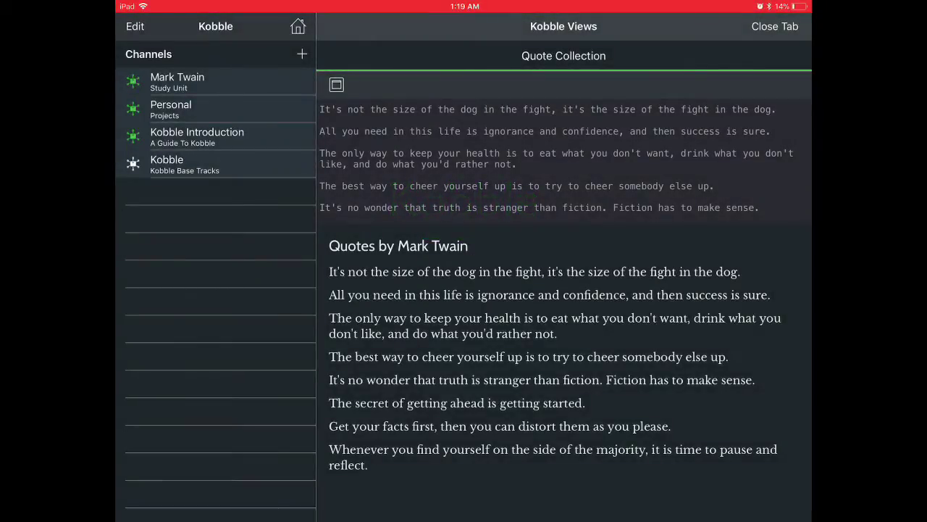
Step: Expand Mark Twain > Mark Twain Presentations and open the 'Mark Twain / His Life' presentation
left_click(178, 81)
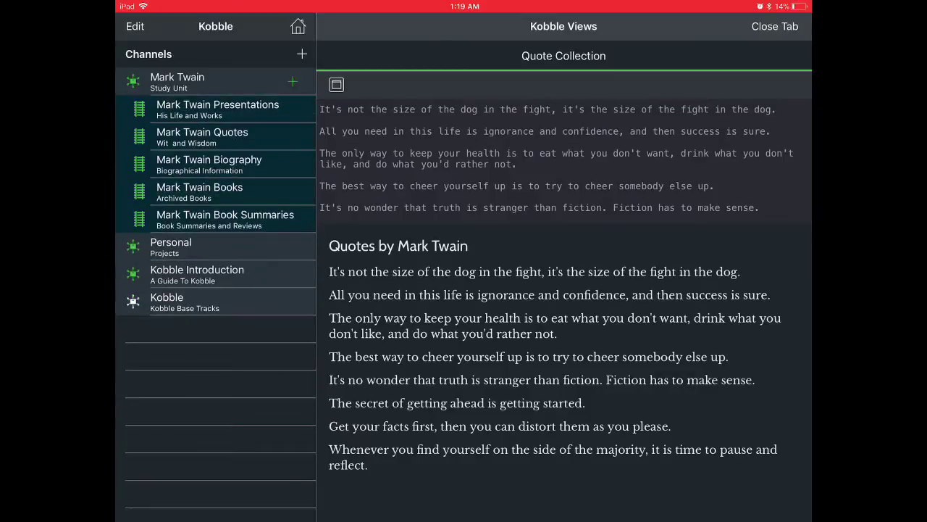
left_click(217, 109)
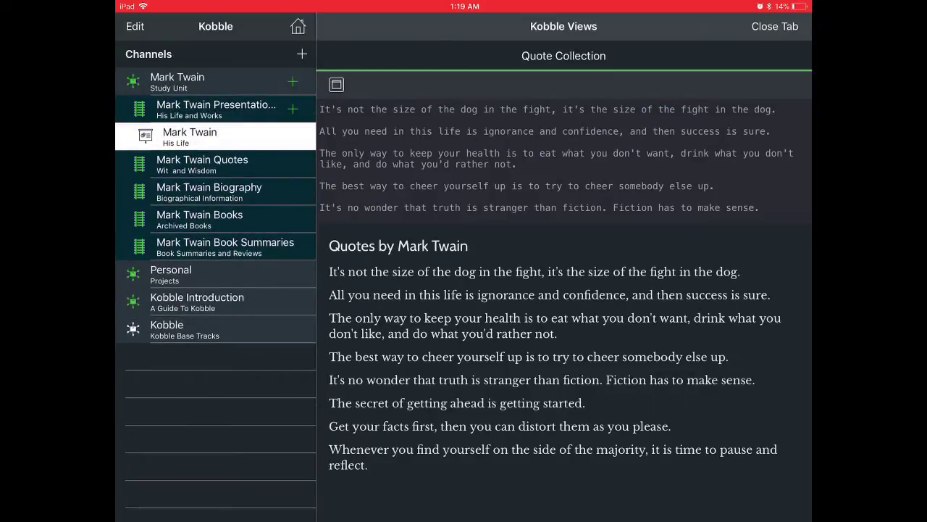
left_click(189, 137)
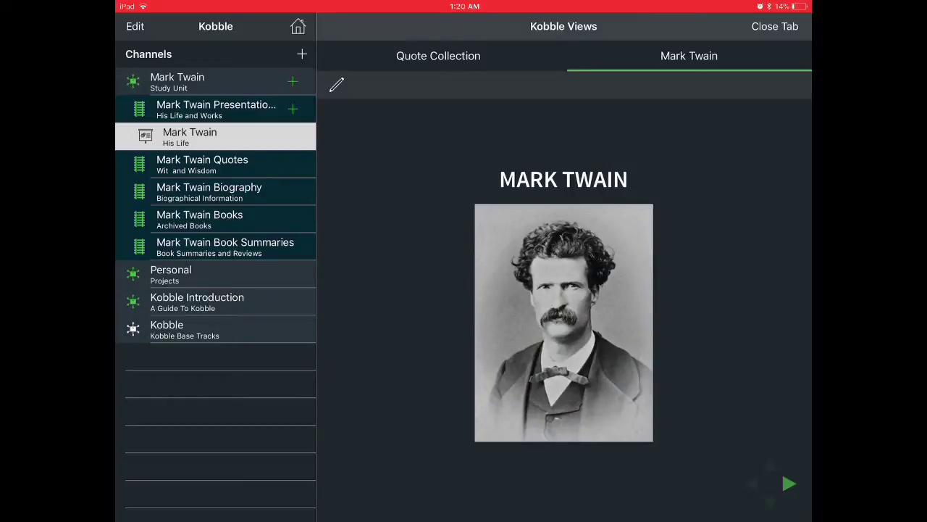
Step: Open Adventures of Huckleberry Finn from Mark Twain Books, page through it, then return to Quote Collection
left_click(199, 220)
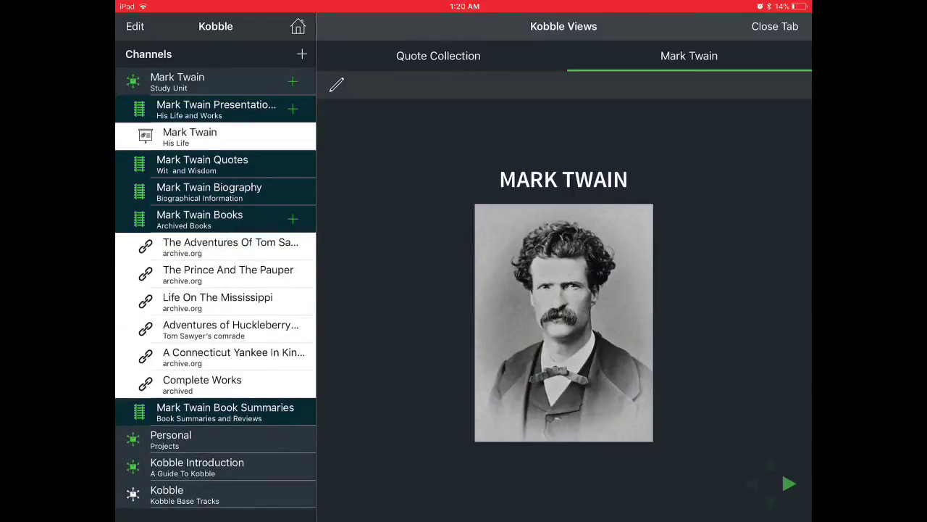
left_click(230, 329)
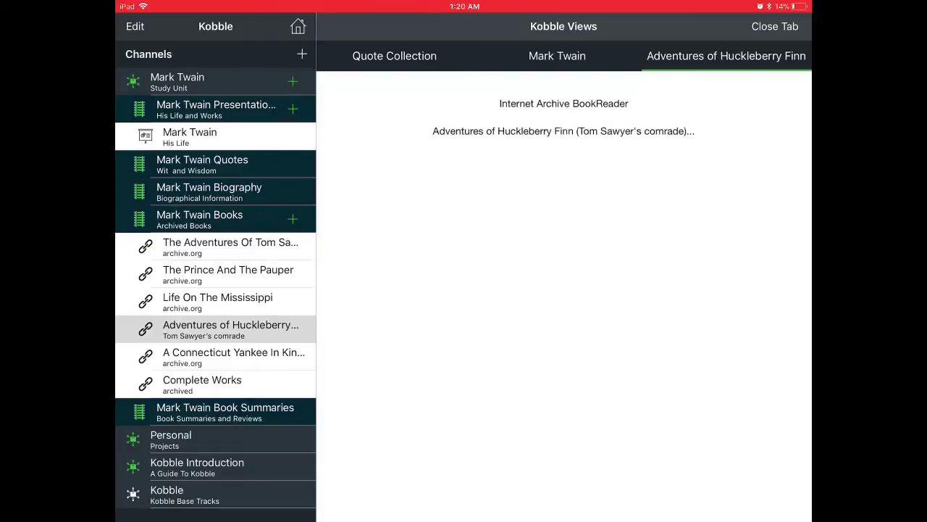
scroll(578, 296, "up", 10)
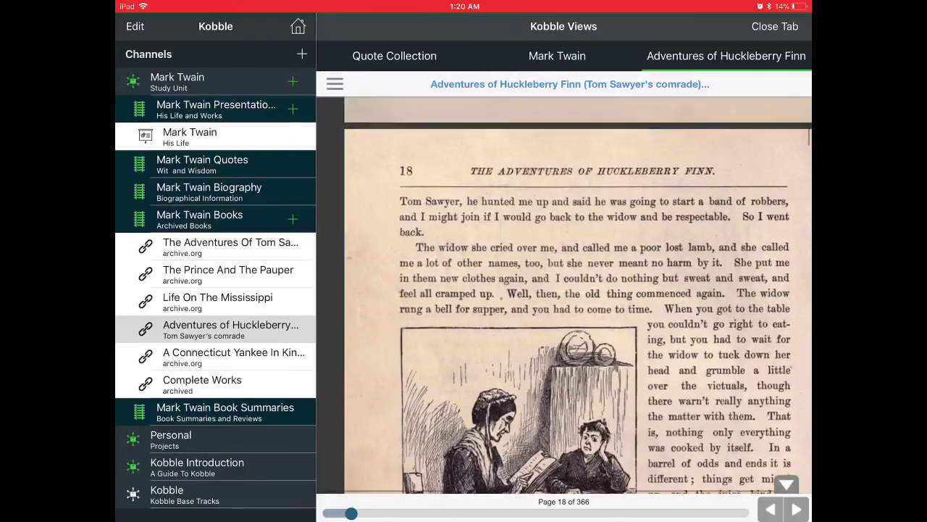
scroll(577, 296, "up", 2)
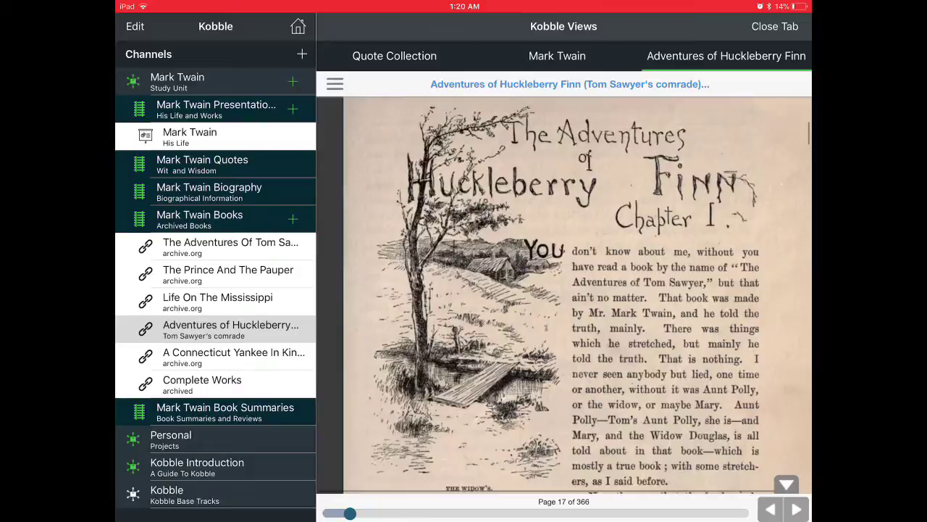
left_click(394, 56)
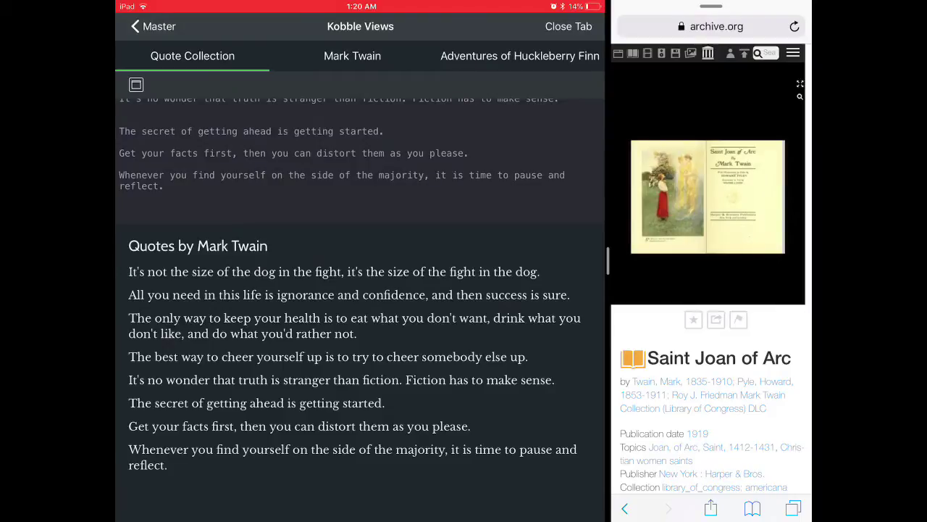
Step: Drag Safari's archive.org Saint Joan of Arc link into Mark Twain Books and open it
left_click(153, 26)
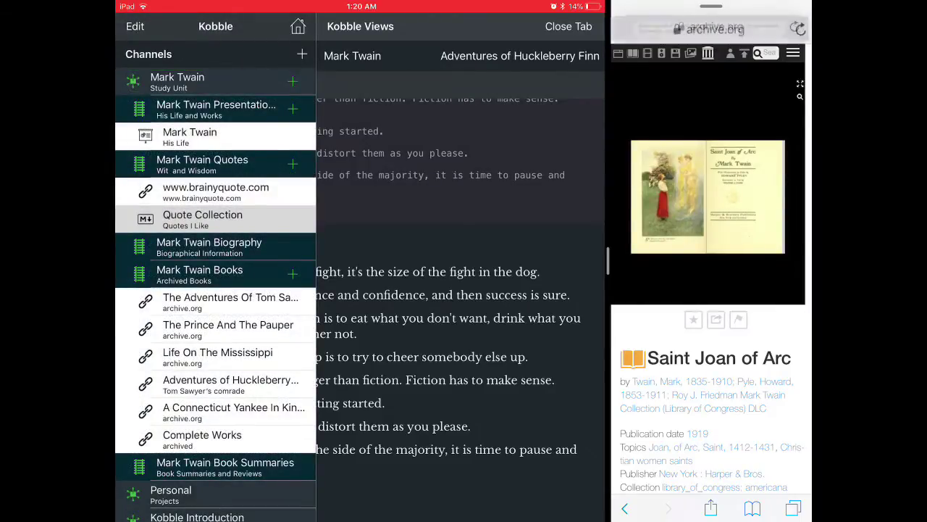
mouse_move(716, 28)
left_mouse_down()
mouse_move(258, 281)
mouse_move(250, 307)
left_mouse_up()
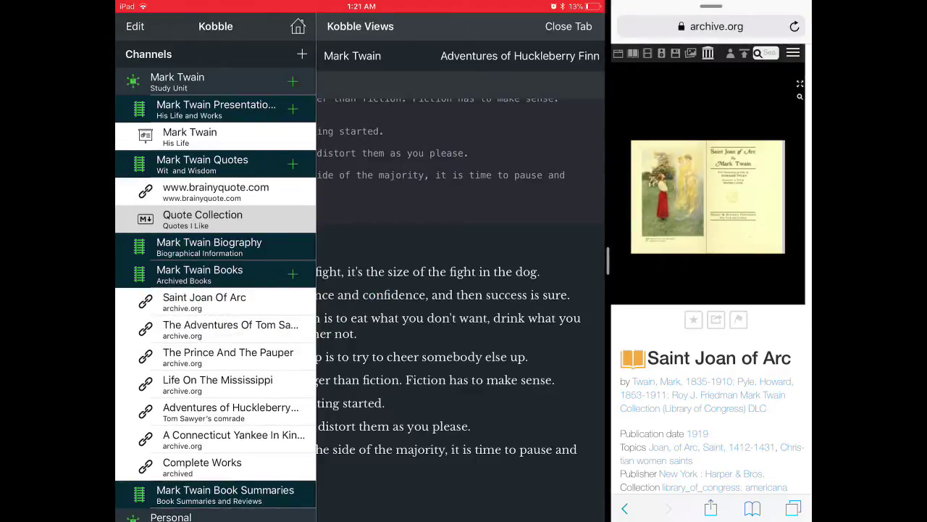
left_click(204, 300)
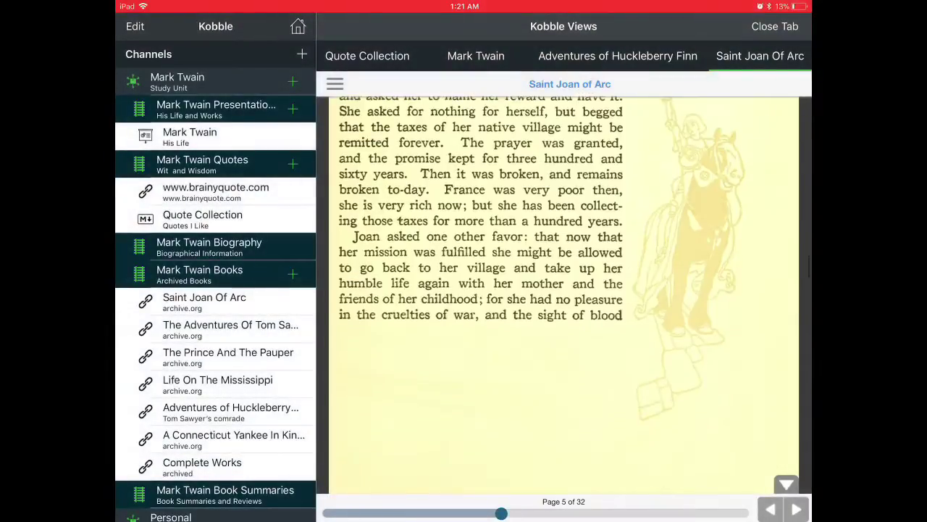
Step: Scroll down and back up through the Saint Joan of Arc reader
scroll(564, 295, "down", 10)
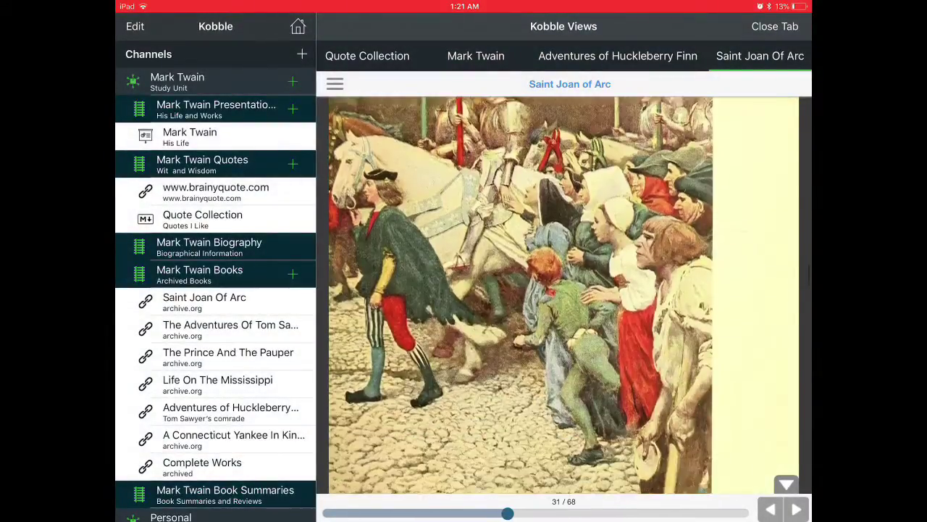
scroll(520, 294, "up", 1)
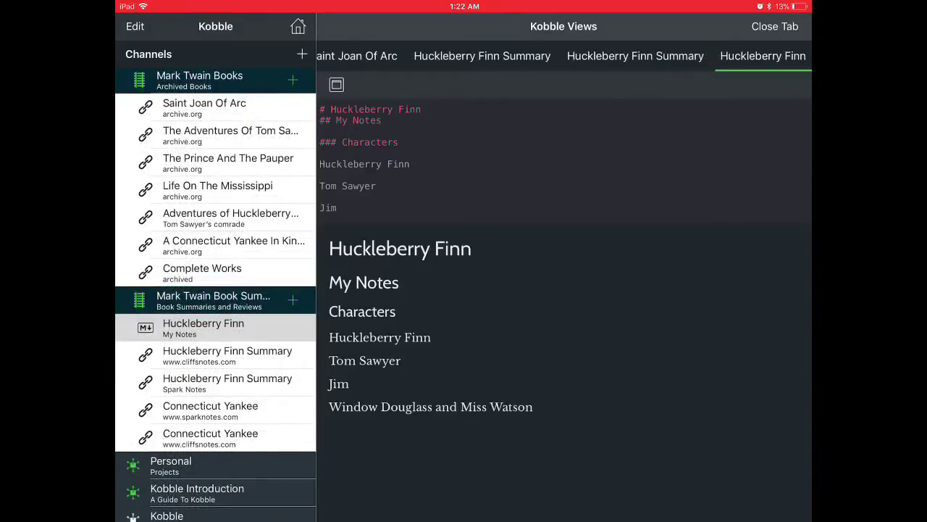
Step: Add 'Pap' on a new line after Miss Watson in the Characters list, then bring Safari alongside
scroll(563, 159, "down", 2)
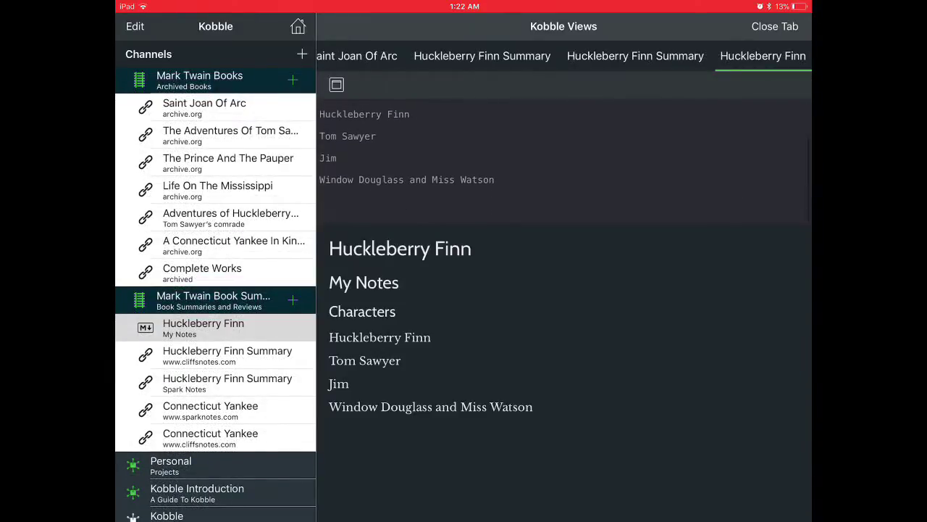
left_click(495, 180)
key("Return")
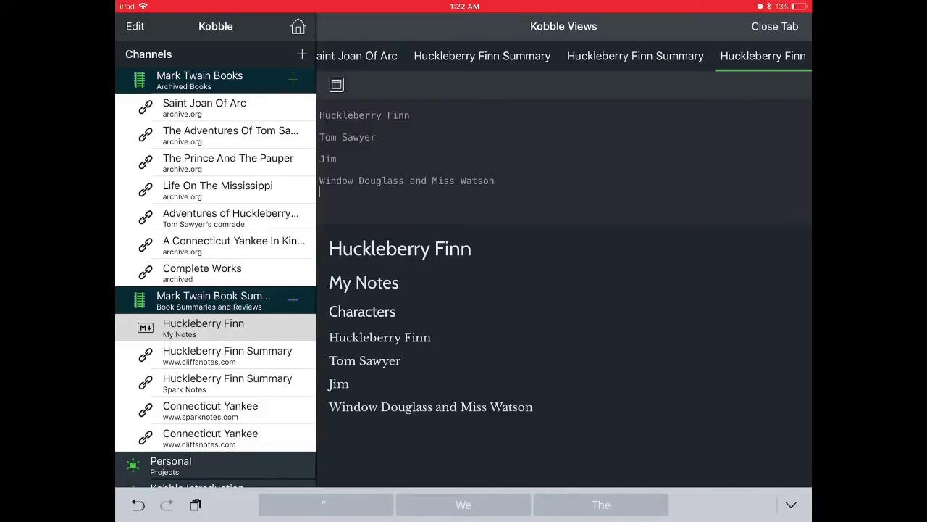
type("Pap")
left_click(336, 85)
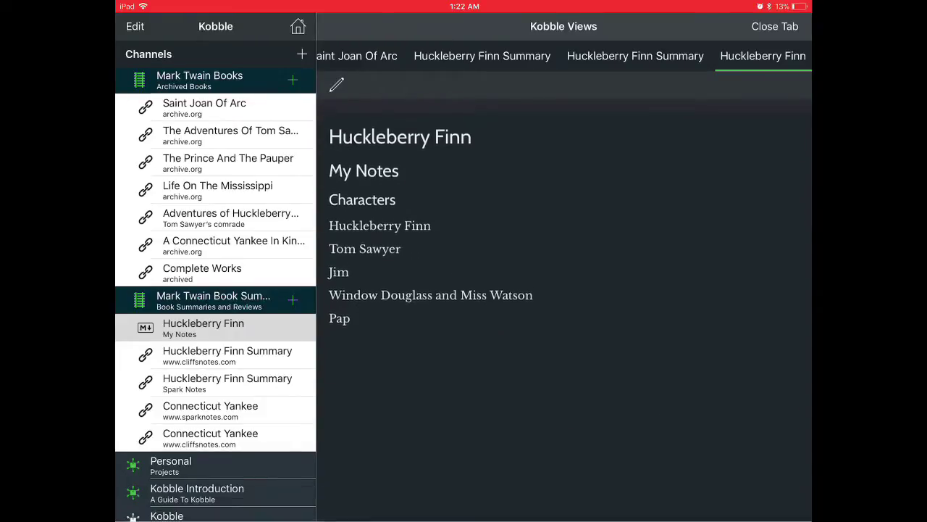
mouse_move(464, 520)
left_mouse_down()
mouse_move(464, 471)
mouse_move(486, 473)
mouse_move(714, 196)
mouse_move(698, 253)
left_mouse_up()
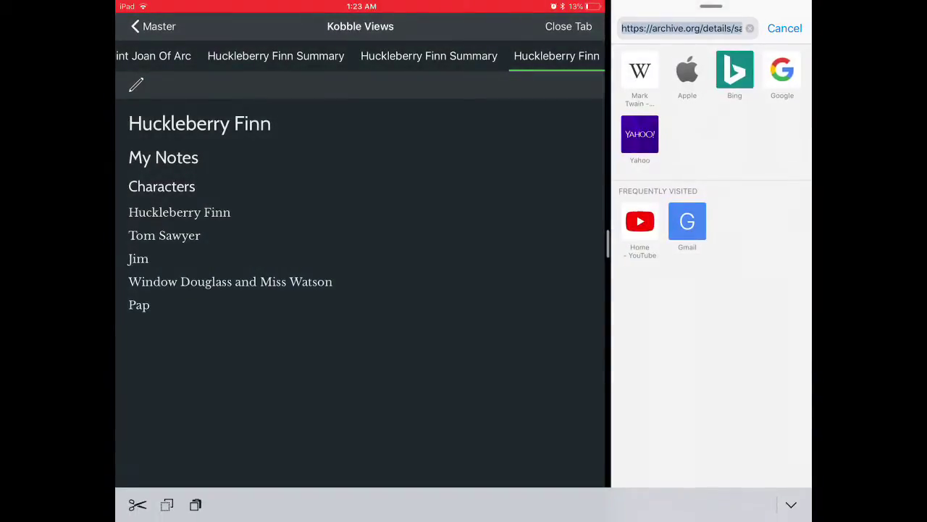
Step: Search Safari for 'mark twain quotes' and open BrainyQuote's Mark Twain Quotes page
type("mark ")
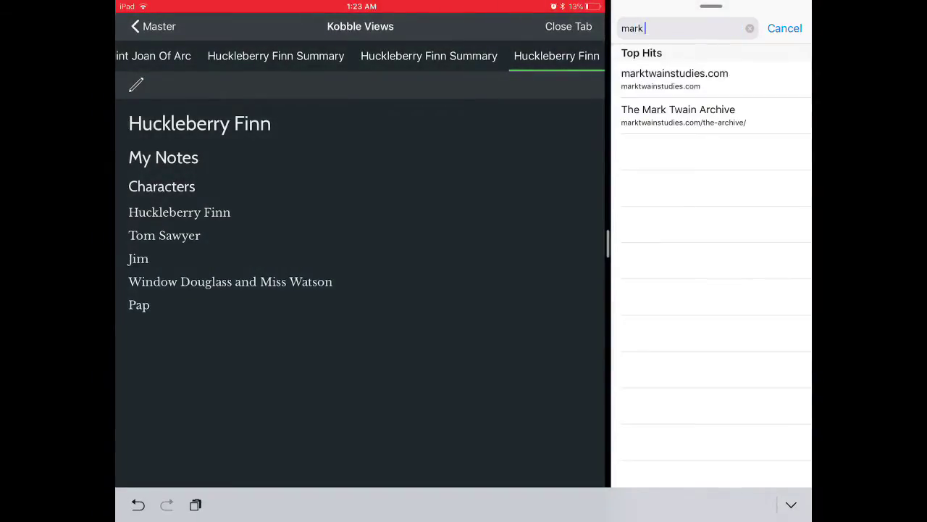
type("twai")
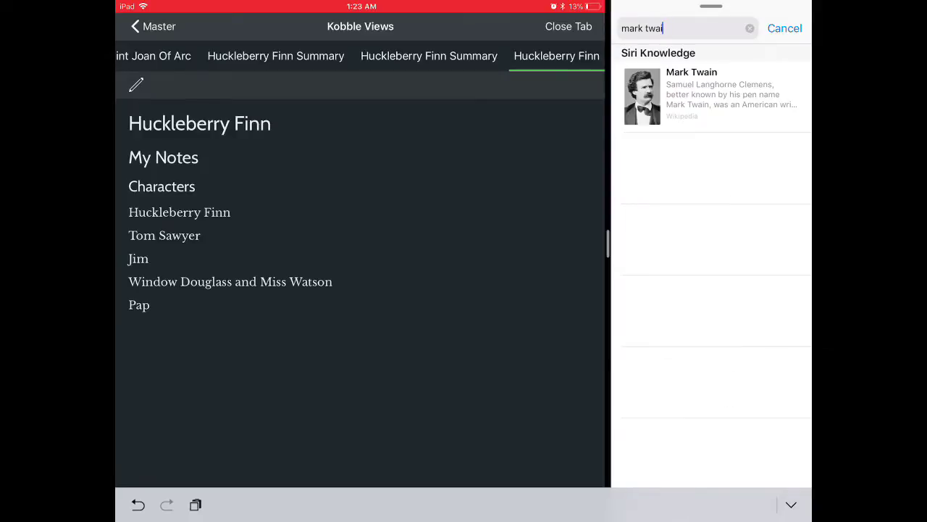
type("n quotes")
key("Return")
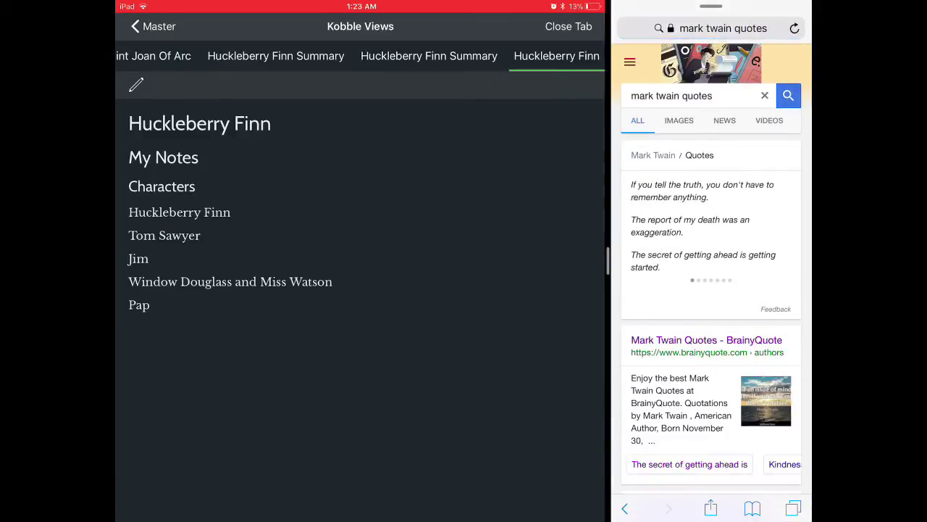
left_click(706, 340)
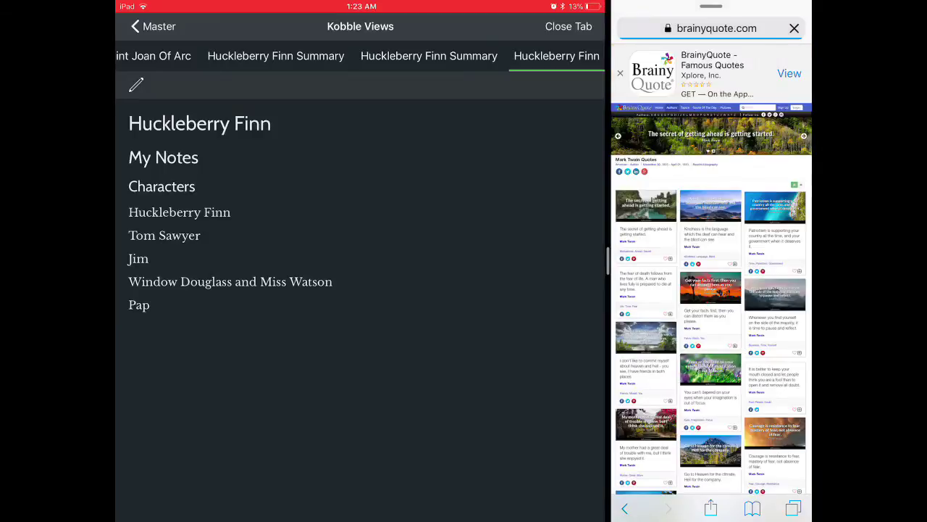
left_click(152, 26)
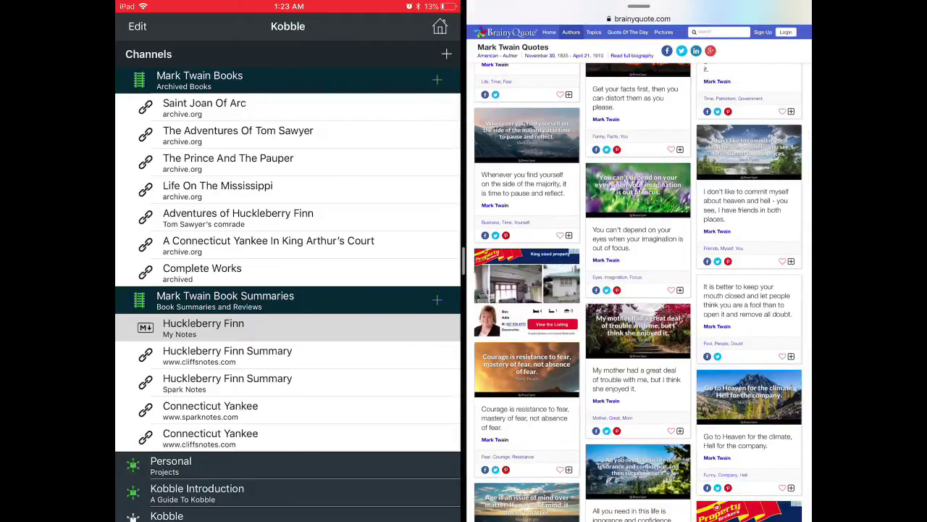
Step: In Safari, copy the full Mark Twain quote about his mother's trouble
left_click(637, 329)
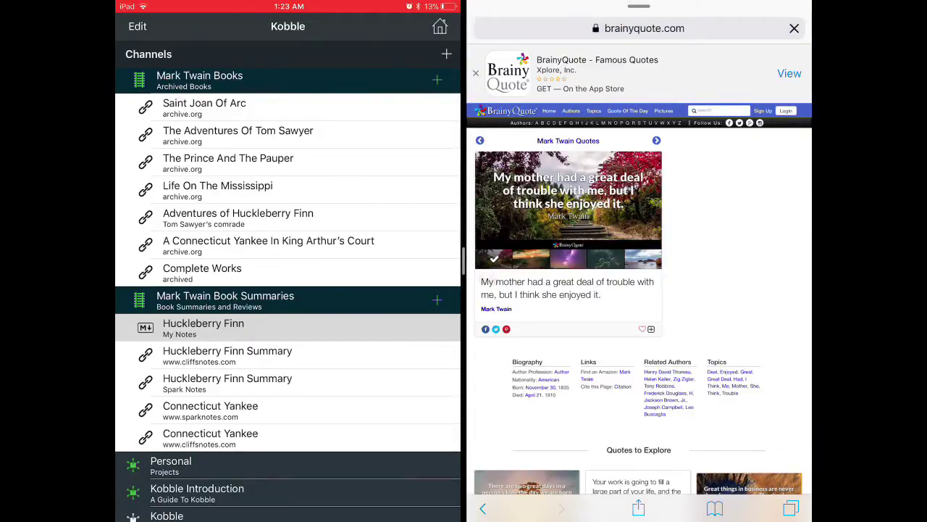
double_click(568, 218)
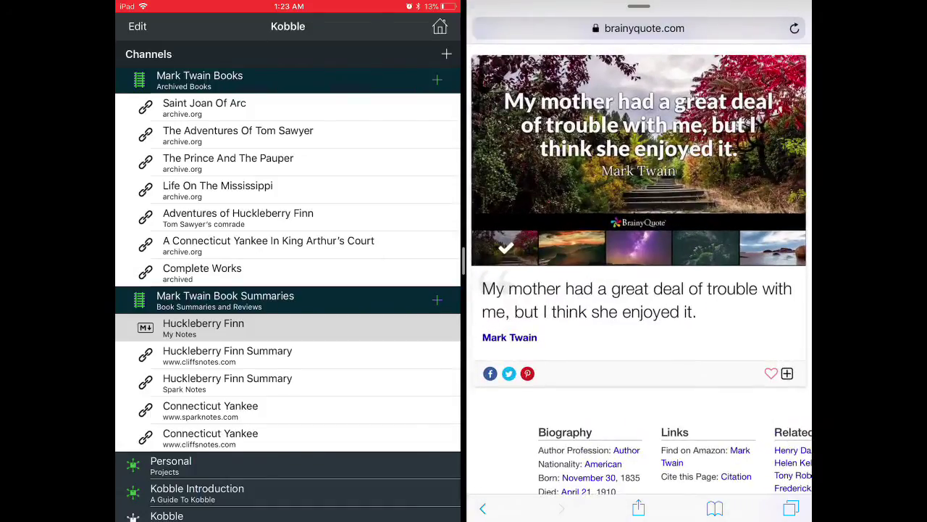
left_click(492, 288)
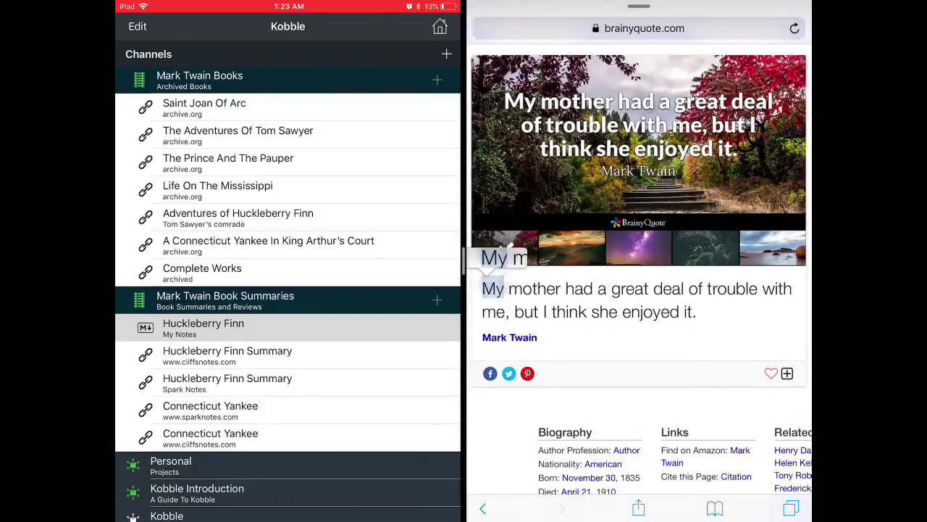
mouse_move(505, 298)
left_mouse_down()
mouse_move(616, 297)
mouse_move(697, 323)
left_mouse_up()
left_click(584, 252)
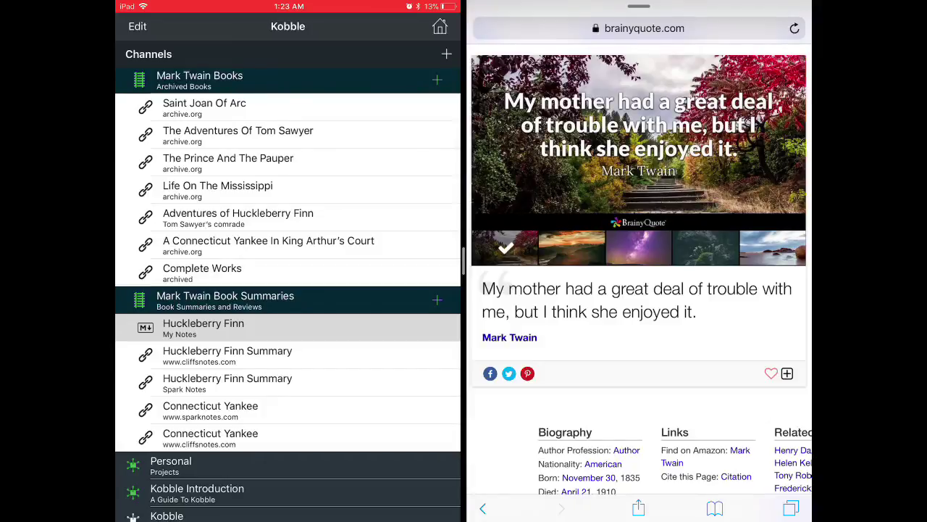
Step: Paste the copied quote onto the empty line of Kobble's Quote Collection
left_click_drag(462, 261, 607, 261)
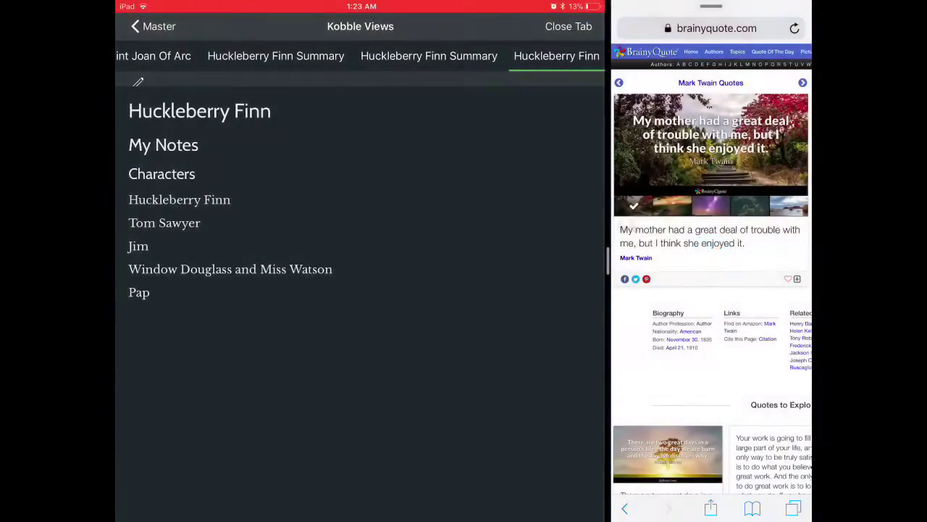
left_click(152, 26)
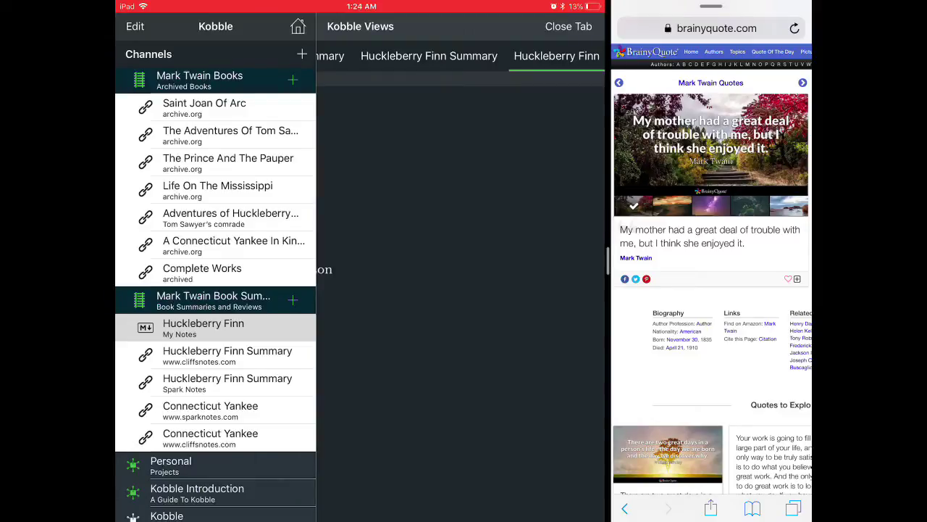
scroll(215, 290, "up", 5)
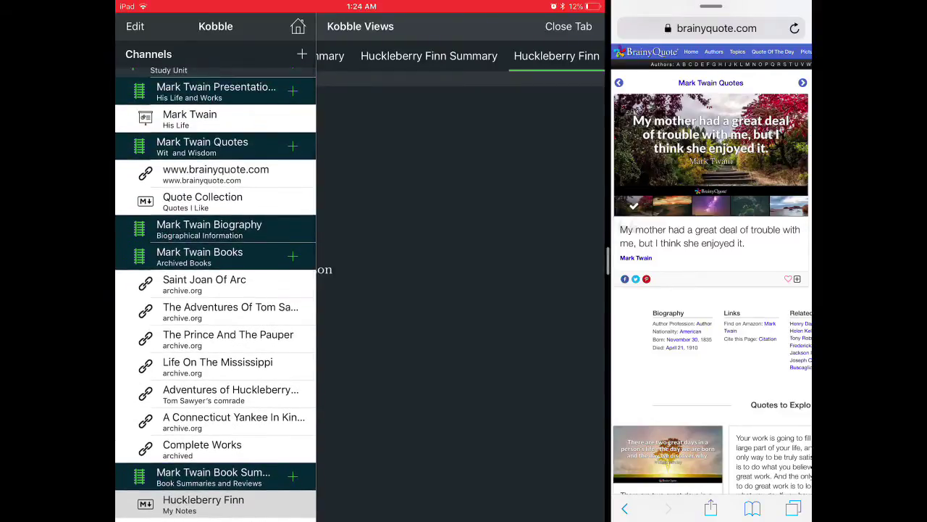
left_click(203, 202)
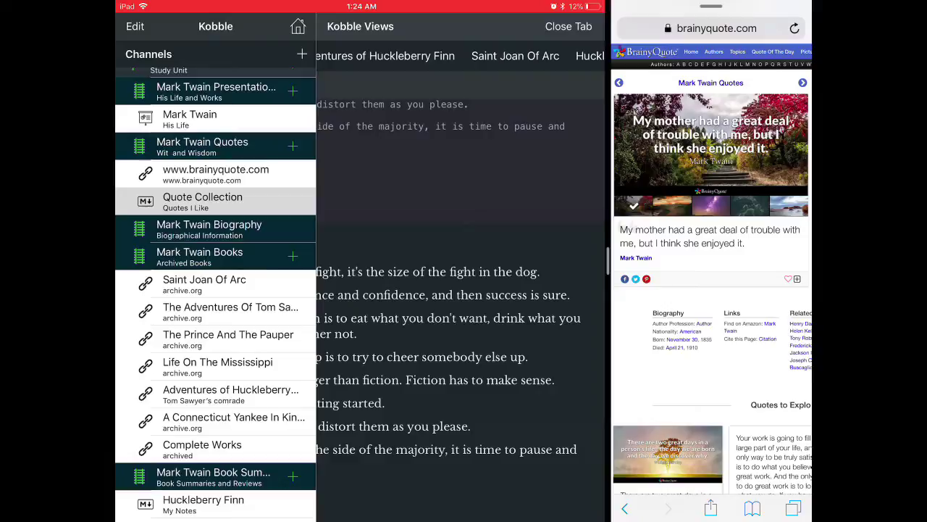
left_click(319, 158)
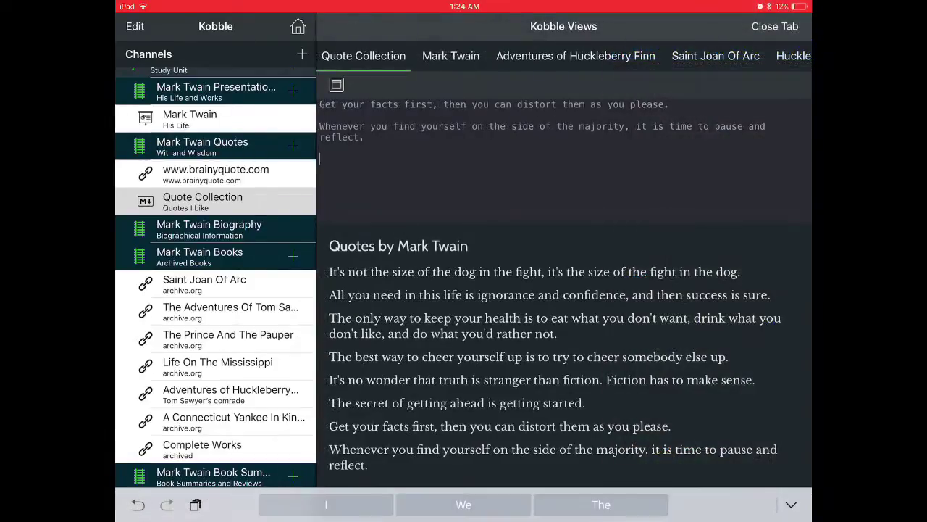
left_click(319, 158)
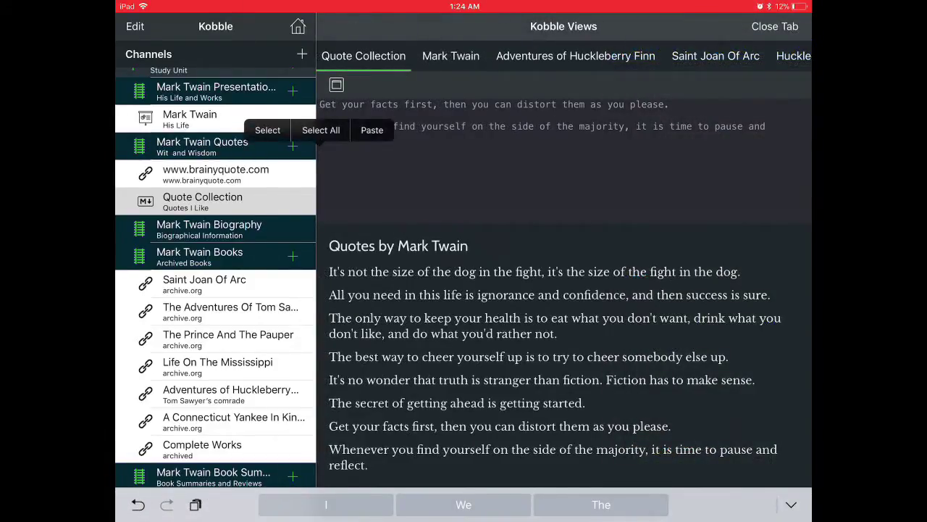
left_click(372, 129)
Step: Show the Mark Twain presentation's markdown source down to the Tom Sawyer slide, with Safari alongside
left_click(450, 56)
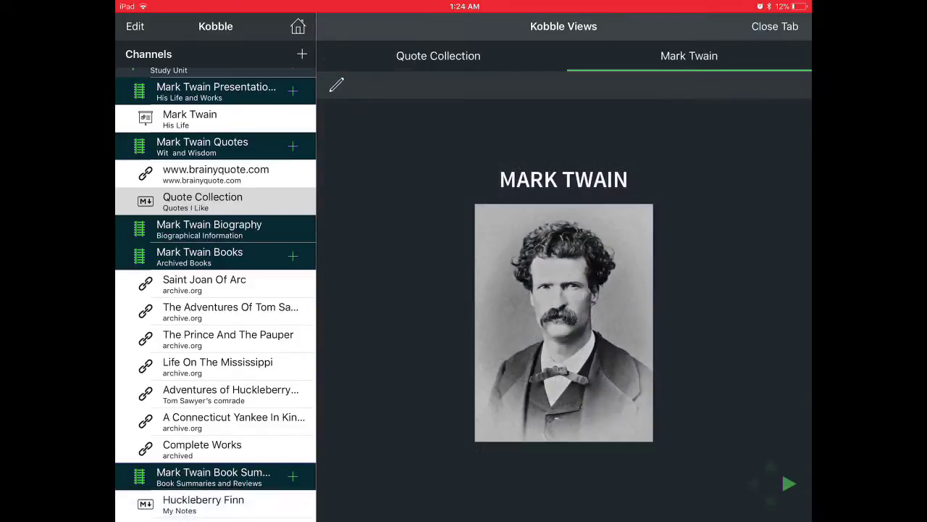
left_click(336, 85)
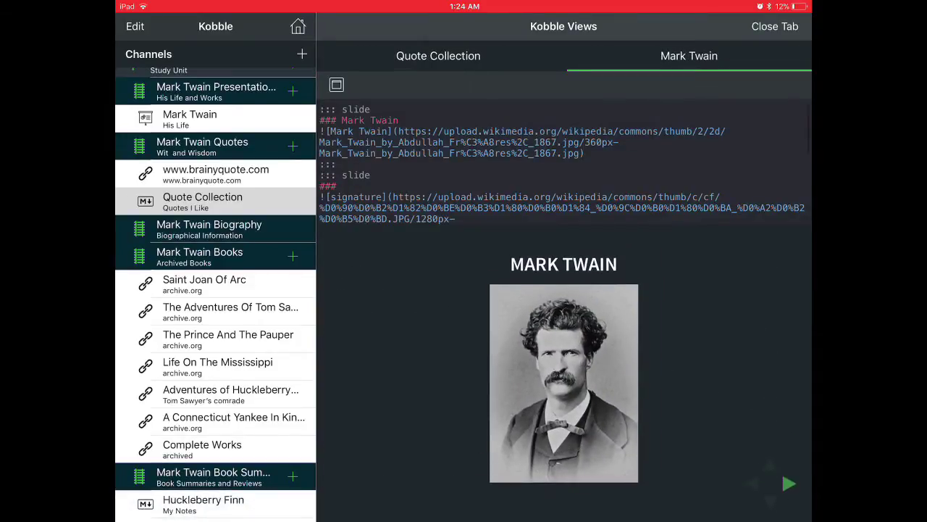
scroll(563, 162, "down", 3)
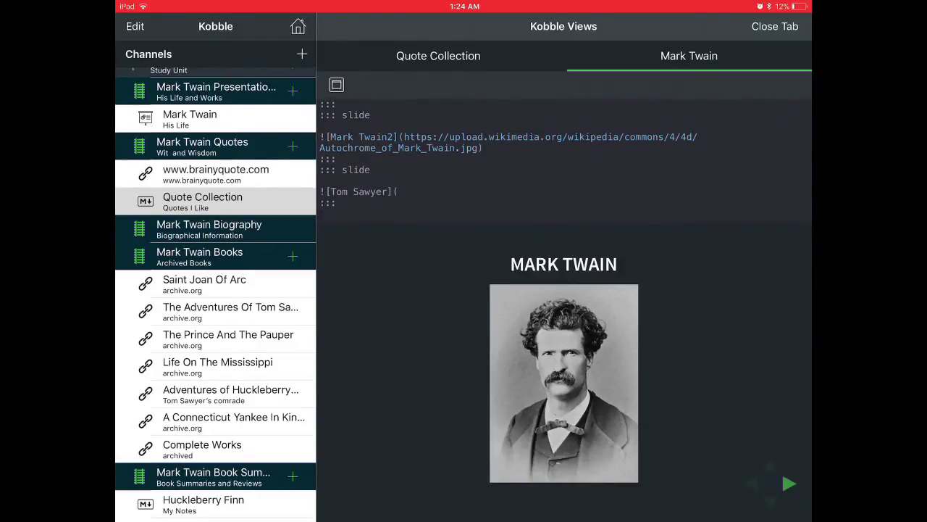
mouse_move(463, 520)
left_mouse_down()
mouse_move(464, 463)
mouse_move(507, 435)
mouse_move(703, 239)
left_mouse_up()
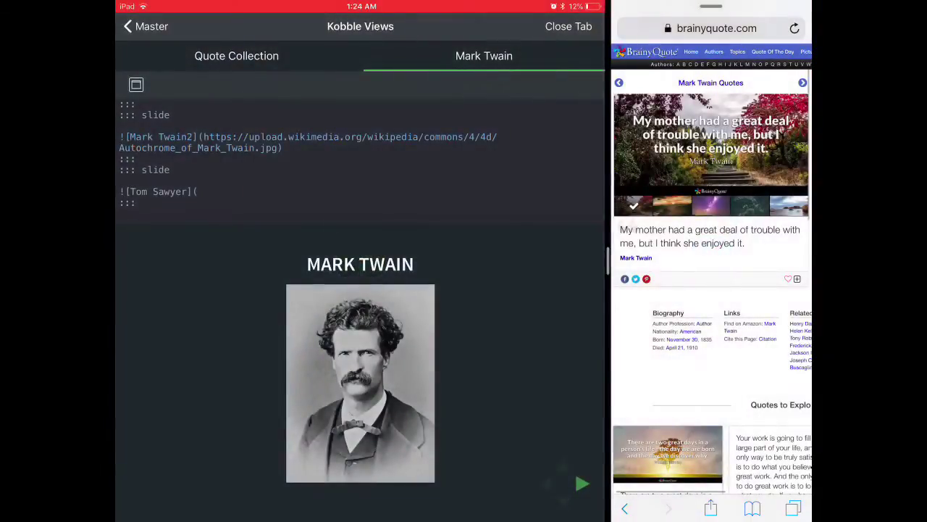
Step: Search Safari for 'tom sawyer' and open the Wikipedia Tom Sawyer article
left_click(711, 28)
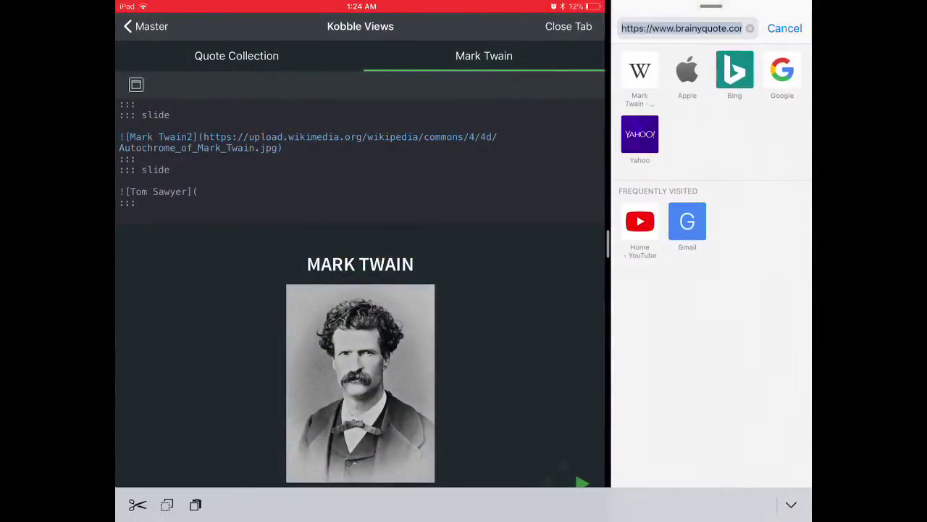
type("tom ")
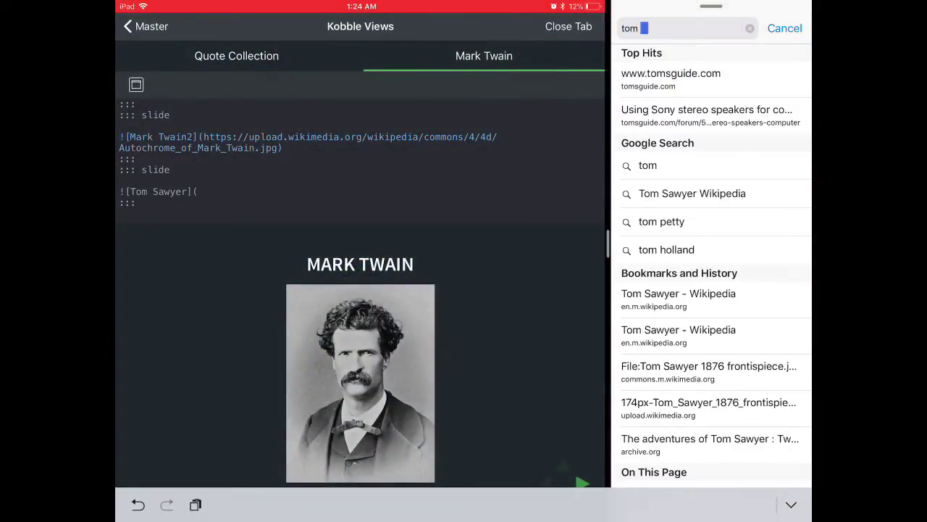
type("sawyer")
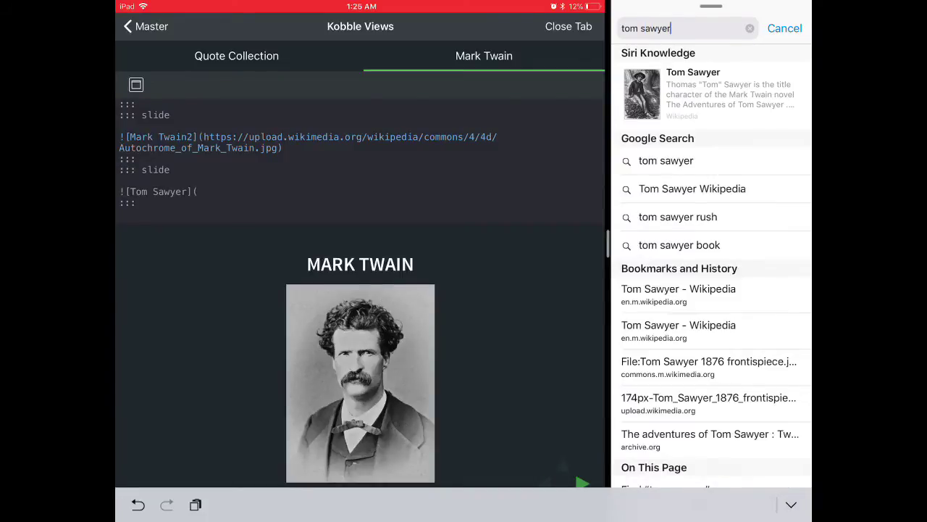
left_click(692, 188)
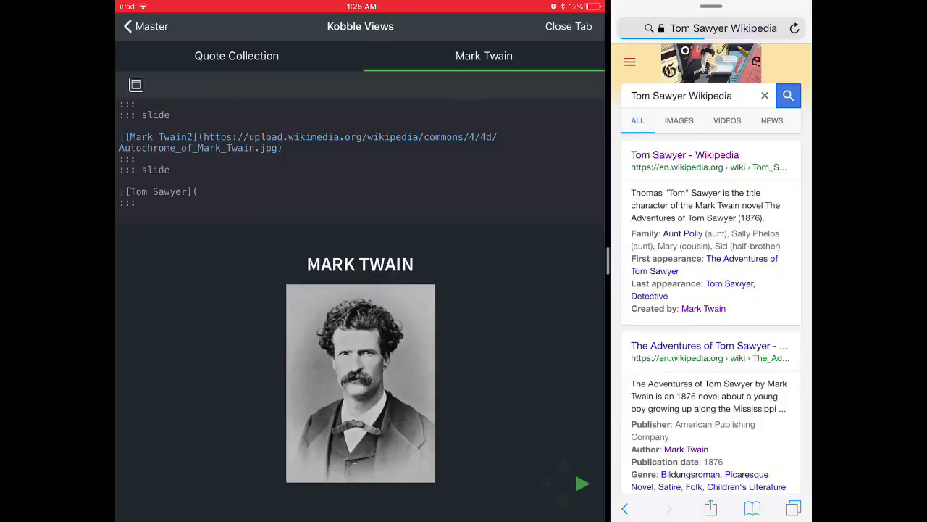
left_click(685, 154)
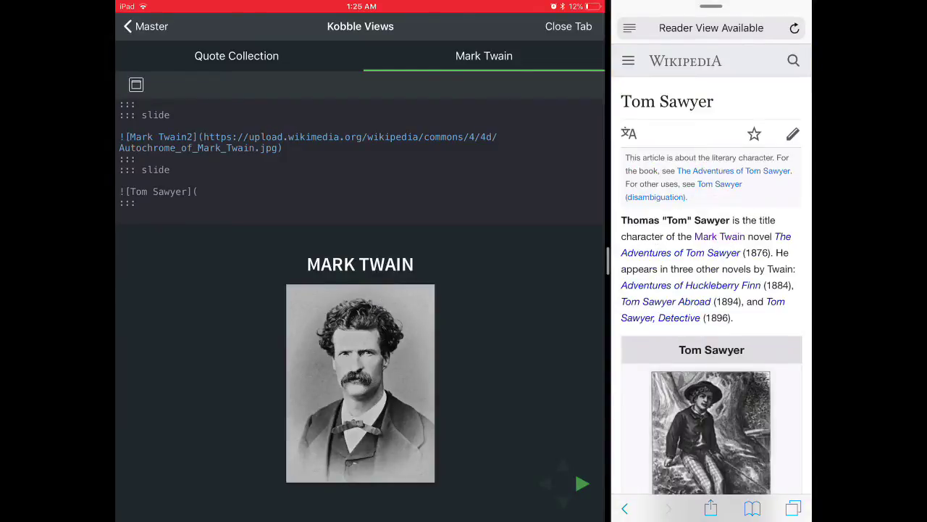
scroll(711, 290, "down", 2)
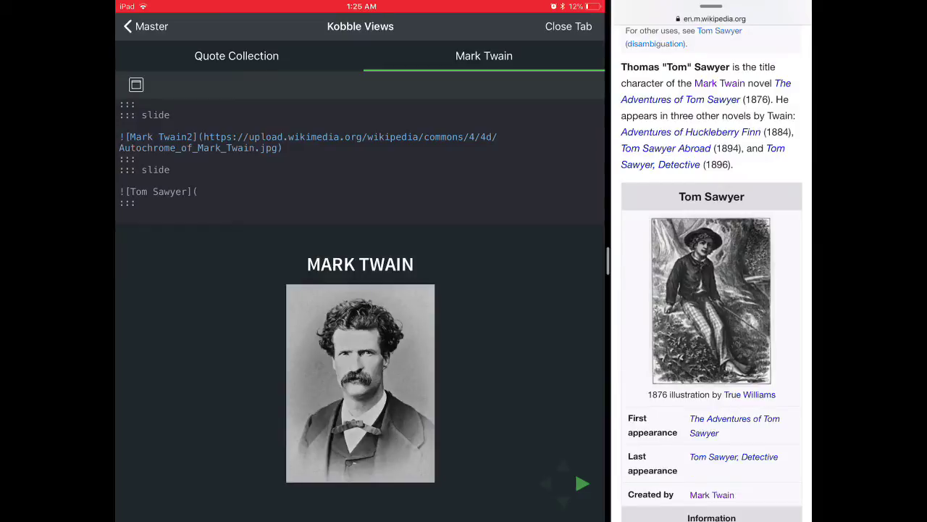
Step: Open the Tom Sawyer illustration's Commons file page, then its original full-size image
left_click(712, 301)
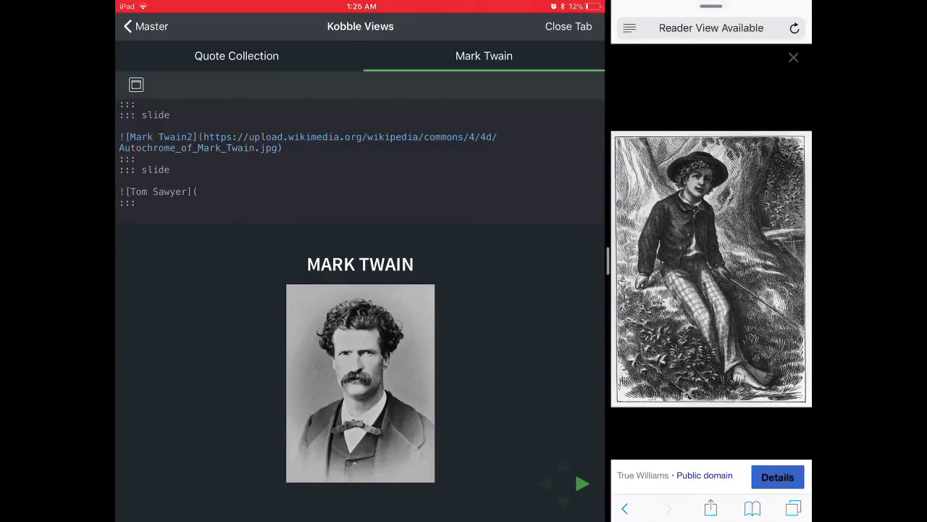
left_click(777, 476)
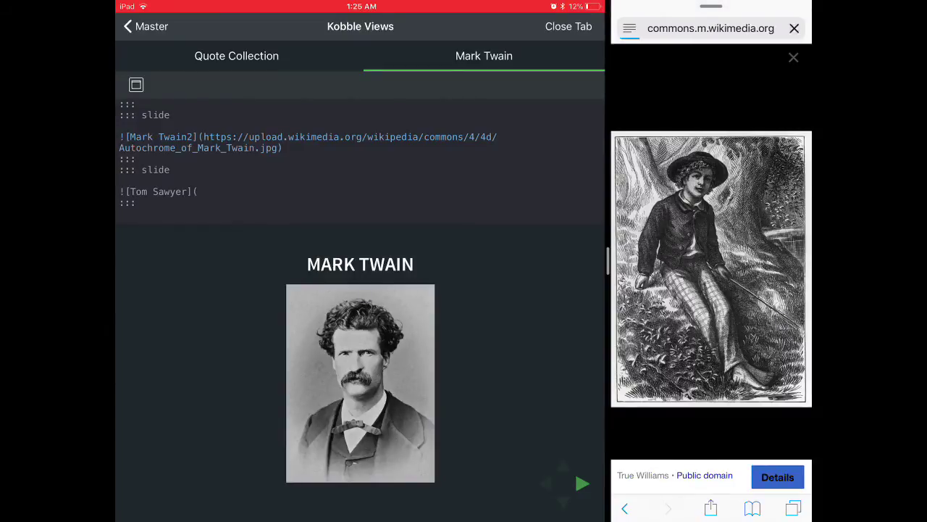
scroll(712, 289, "down", 1)
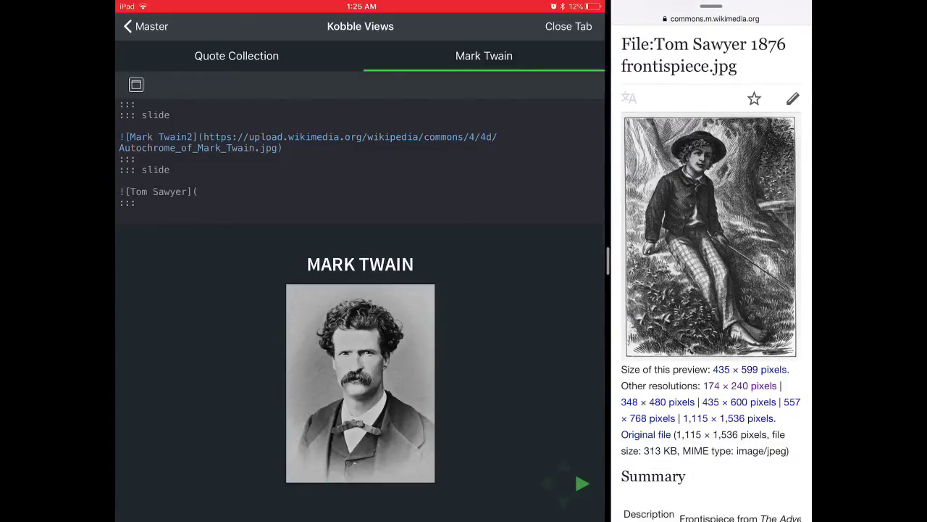
left_click(710, 235)
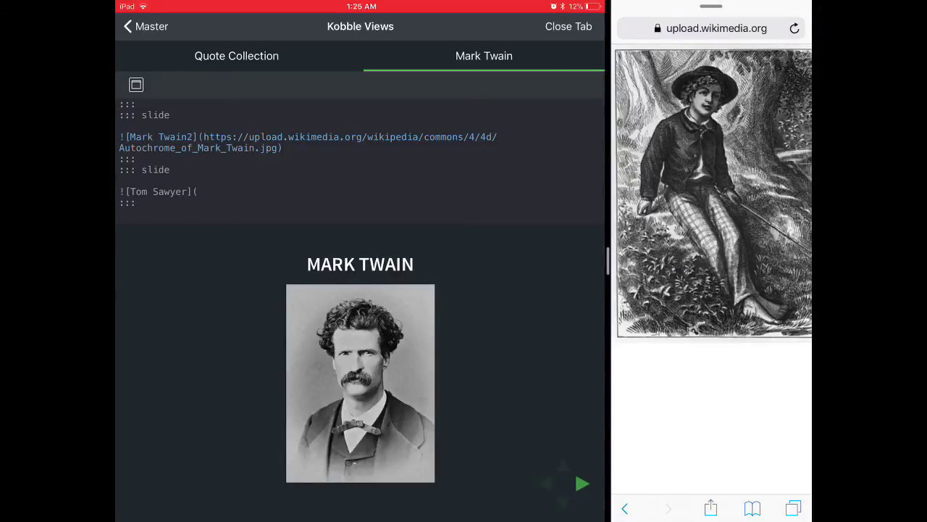
scroll(713, 196, "right", 1)
Step: Link the Tom Sawyer slide image to the Wikimedia frontispiece from Safari, then show the rendered slide
left_click_drag(714, 191, 611, 203)
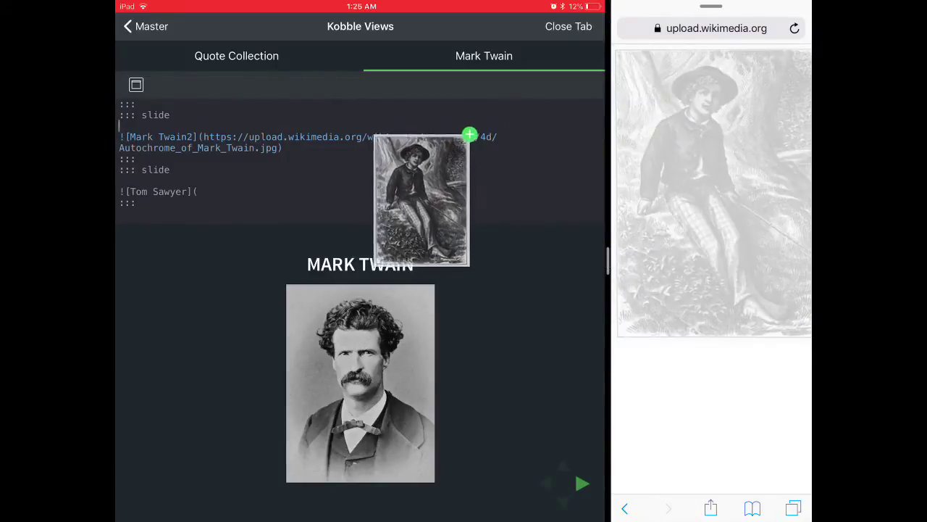
mouse_move(421, 200)
left_mouse_down()
mouse_move(340, 216)
mouse_move(294, 264)
left_mouse_up()
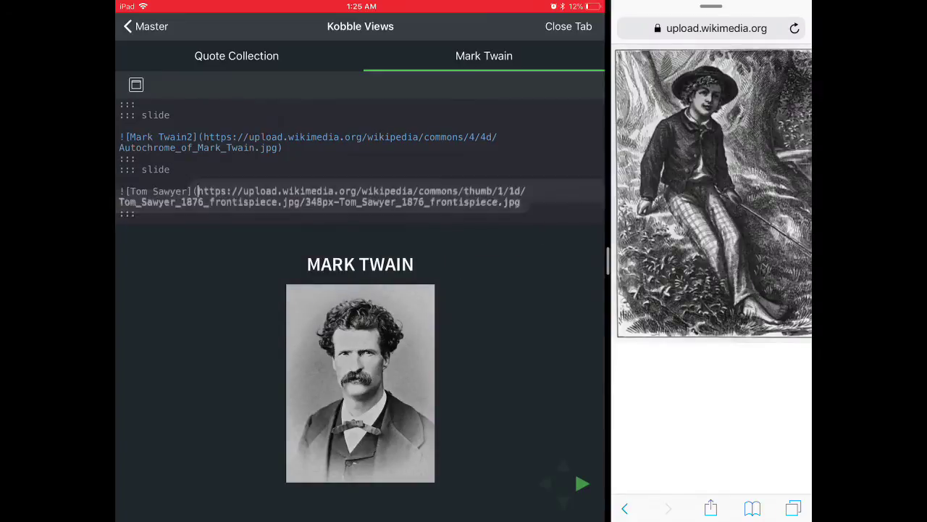
left_click(521, 203)
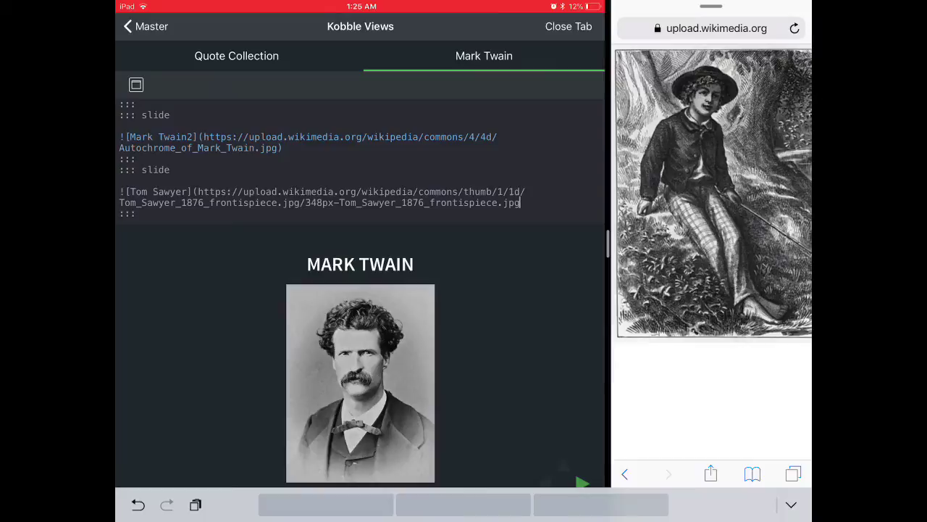
type(")")
left_click(136, 85)
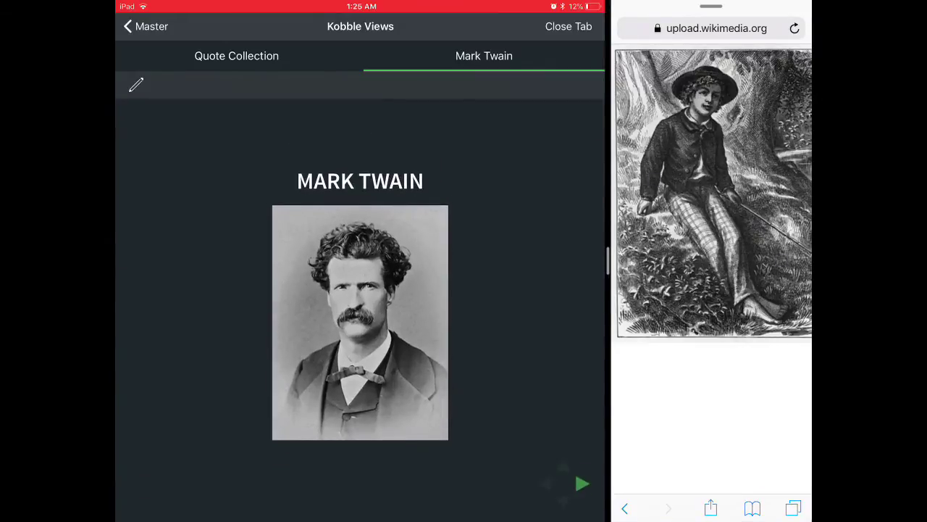
Step: Close the Safari pane, page forward to the Tom Sawyer slide, then back to the first slide
left_click_drag(608, 261, 804, 260)
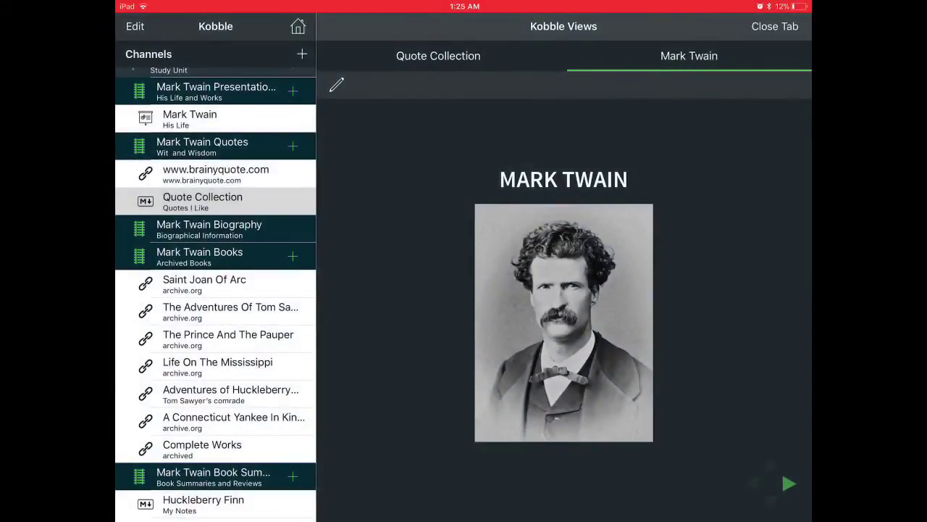
left_click(789, 483)
left_click(789, 483)
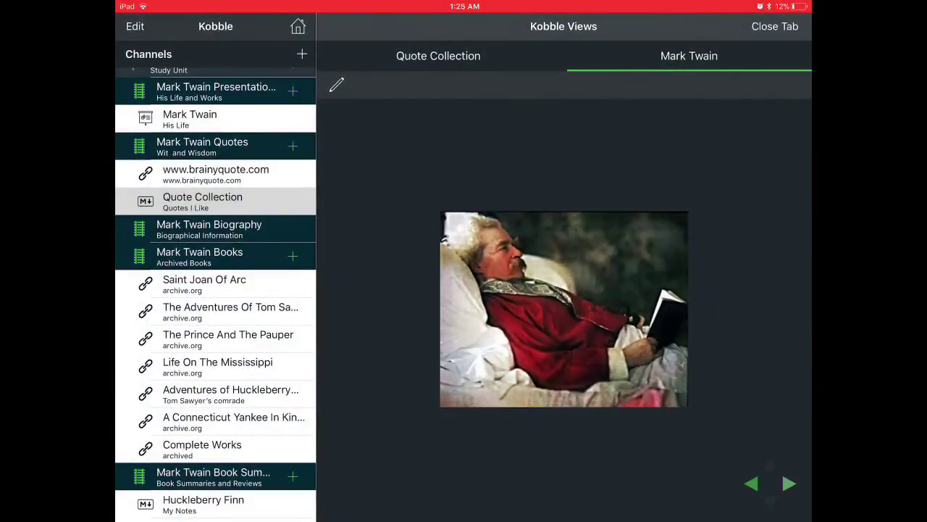
left_click(789, 483)
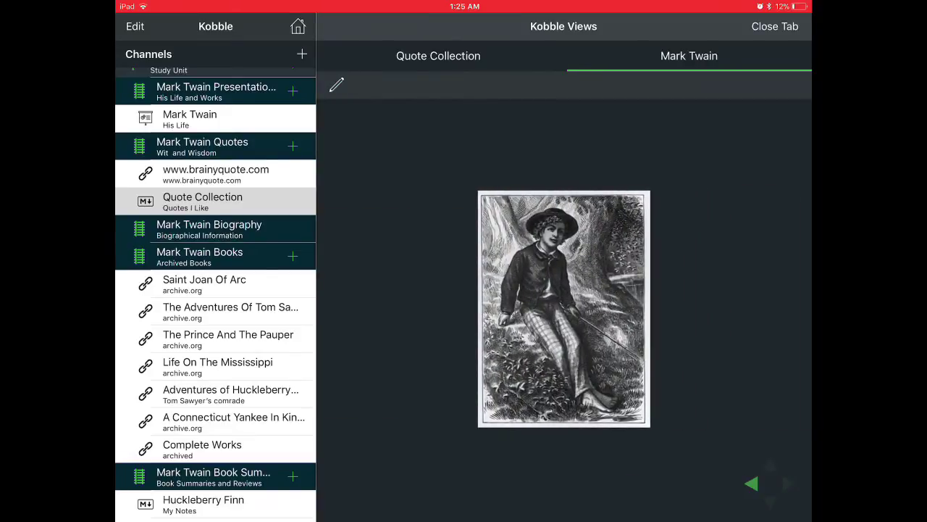
left_click(751, 483)
left_click(752, 483)
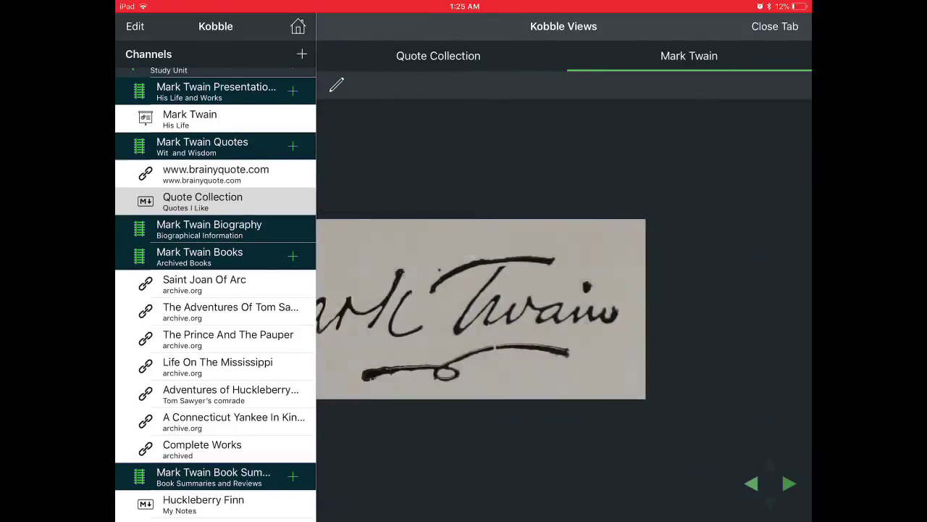
left_click(751, 483)
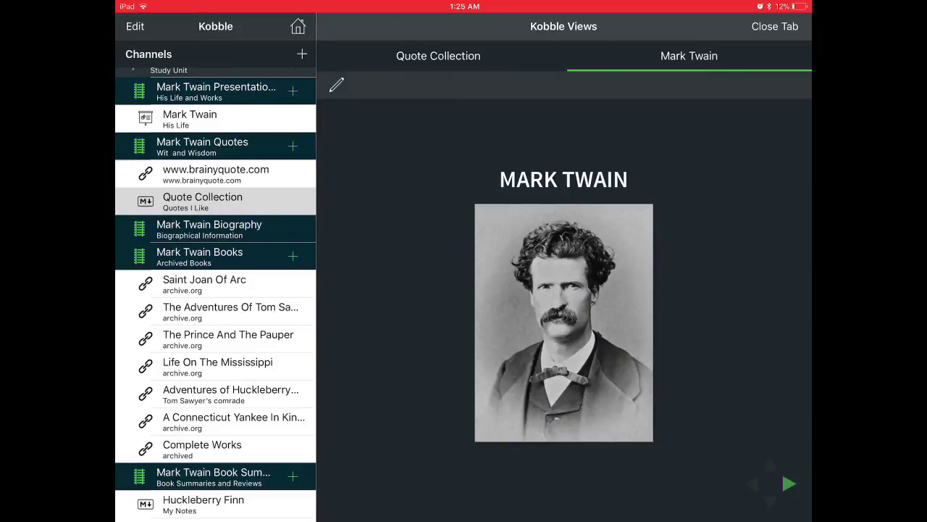
Step: Collapse the Presentations, Quotes, Books and Book Summaries channels, then the Mark Twain study unit
left_click(216, 90)
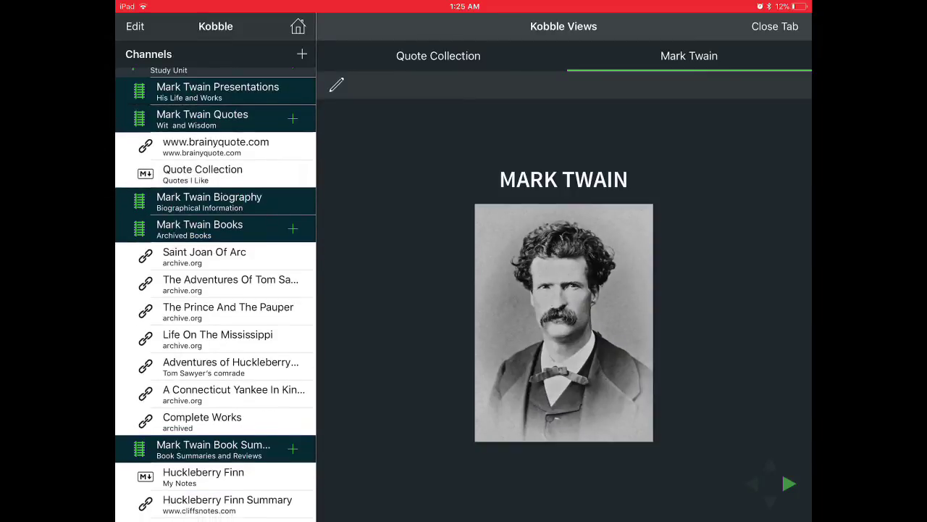
left_click(202, 118)
left_click(199, 174)
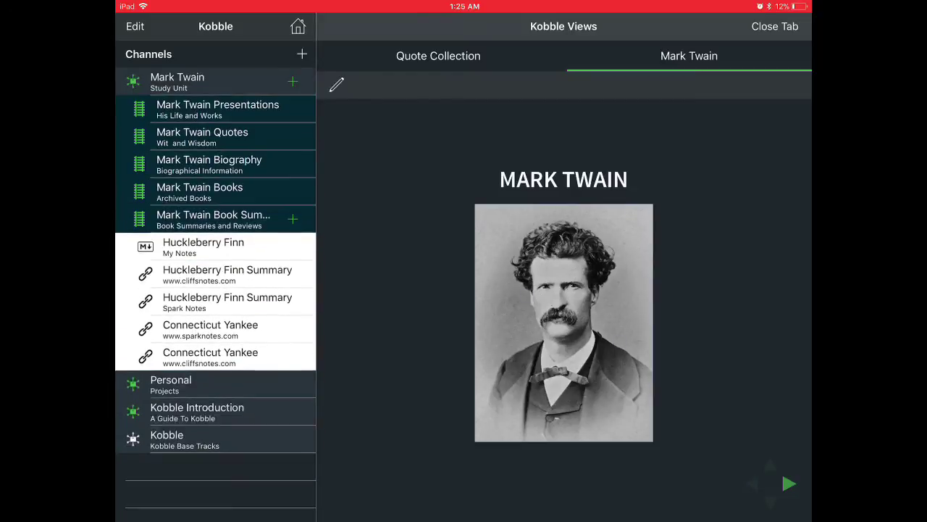
left_click(213, 218)
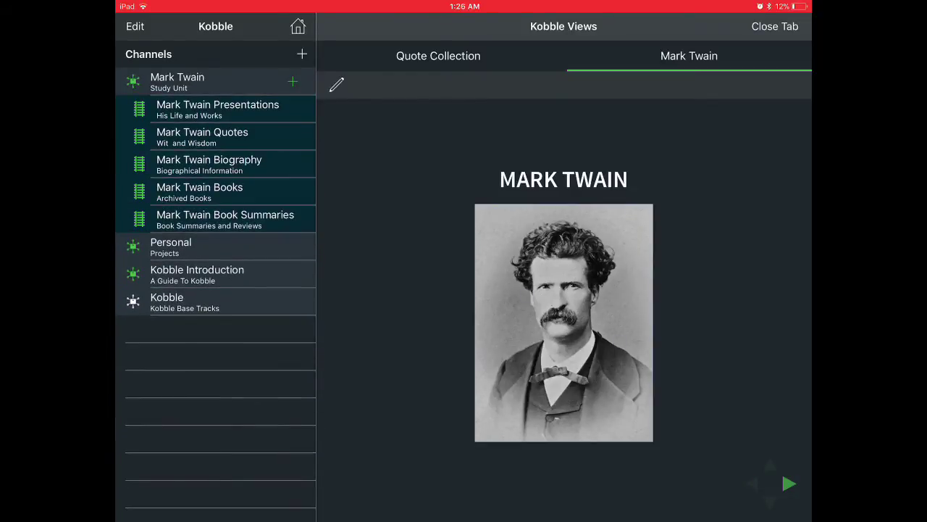
left_click(177, 82)
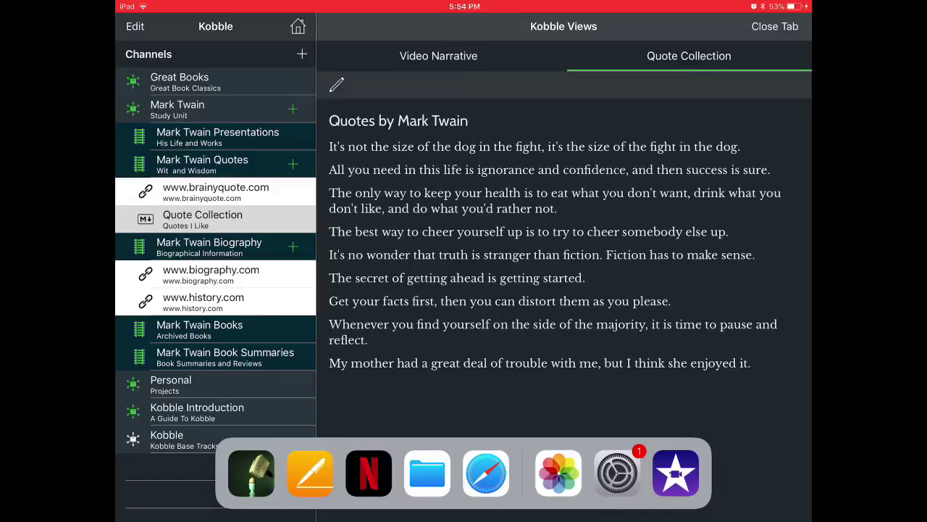
Step: Float Safari over the Quote Collection and search Google for 'Mark Twain Wikipedia'
mouse_move(485, 473)
left_mouse_down()
mouse_move(621, 269)
mouse_move(720, 208)
mouse_move(720, 217)
left_mouse_up()
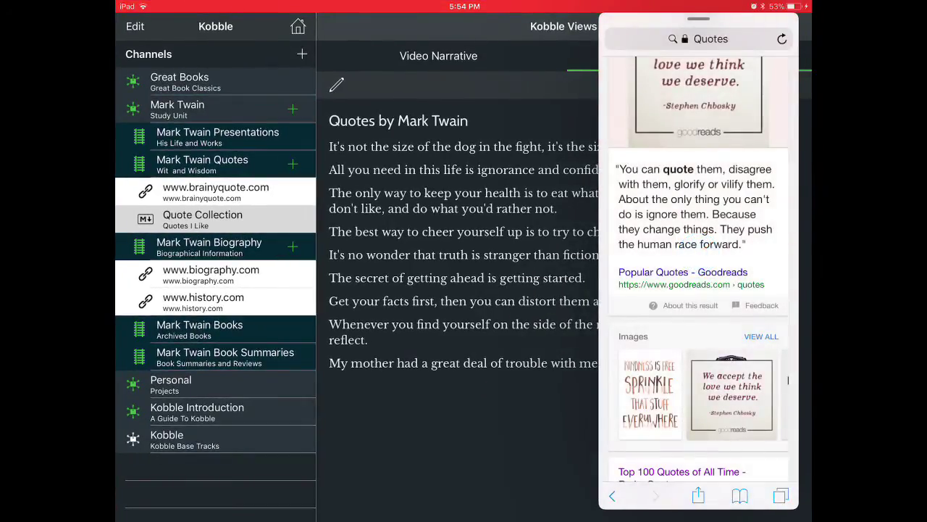
left_click(706, 39)
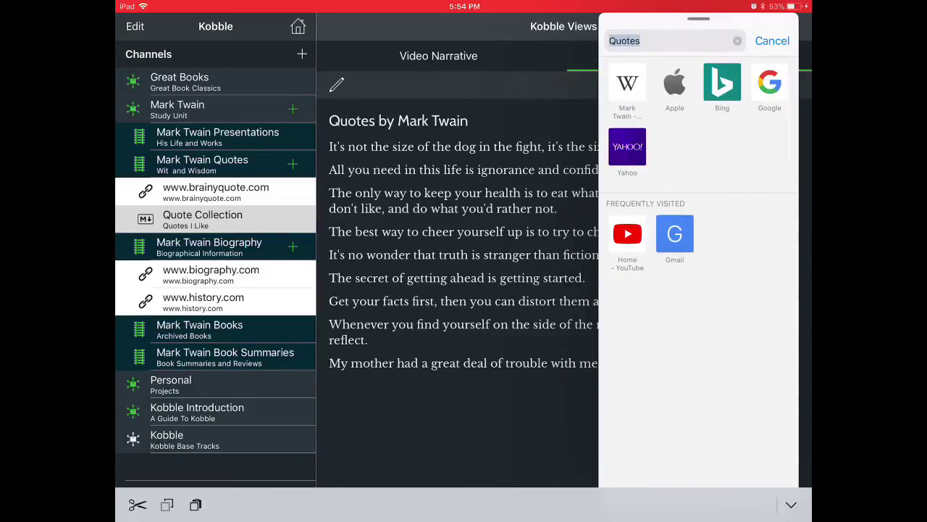
type("Mark Twain")
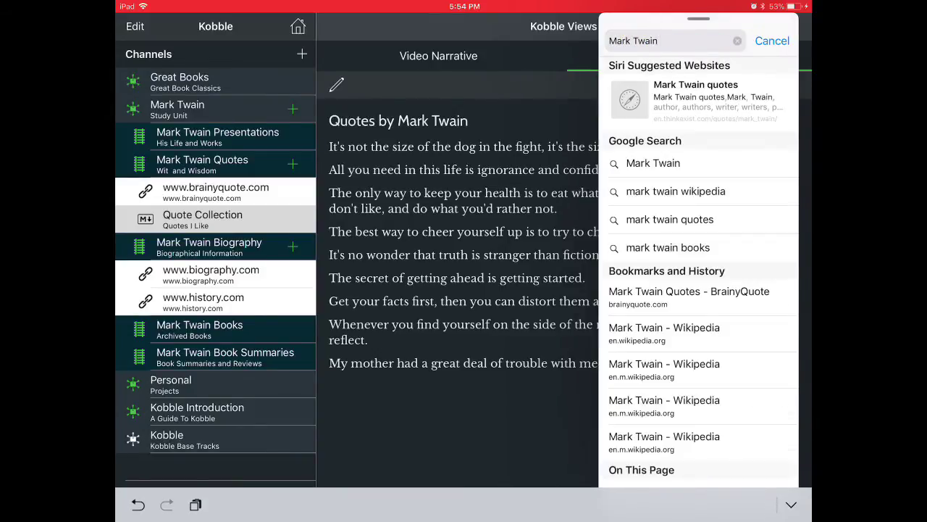
type(" Wikipe")
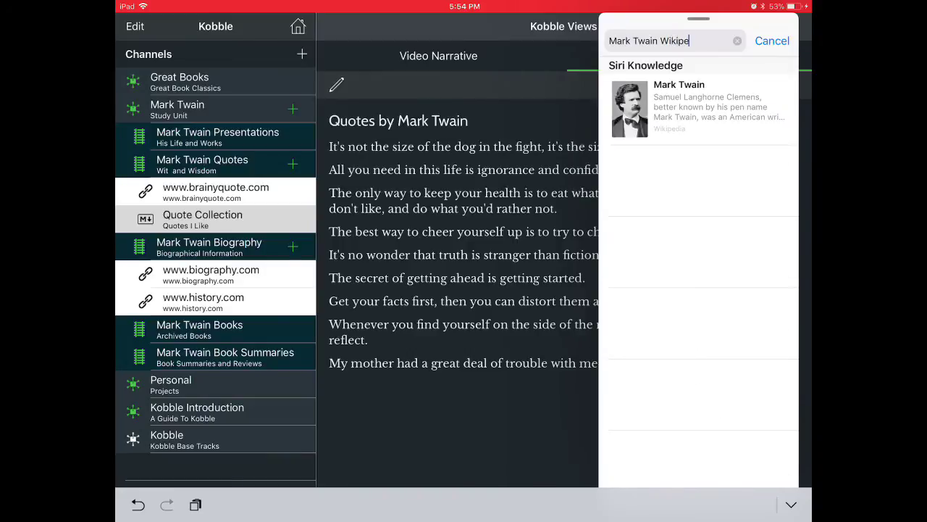
type("dia")
key("Return")
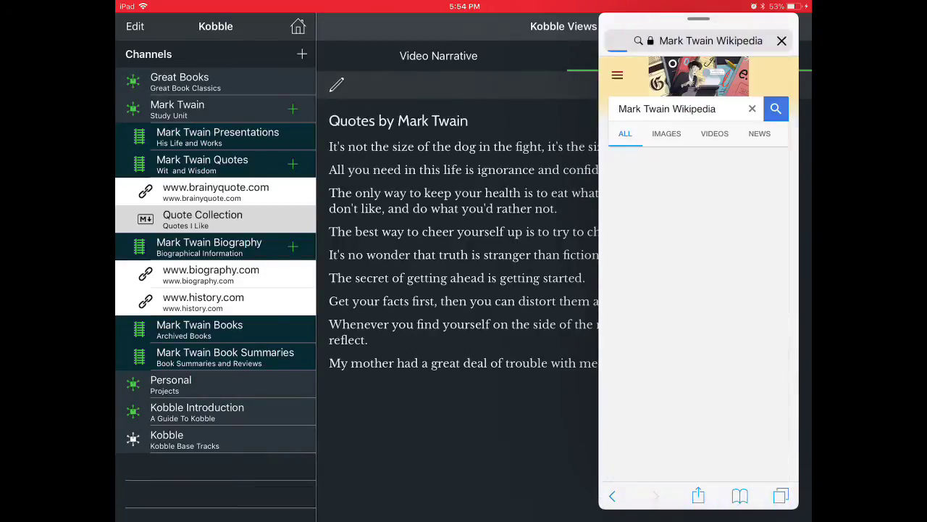